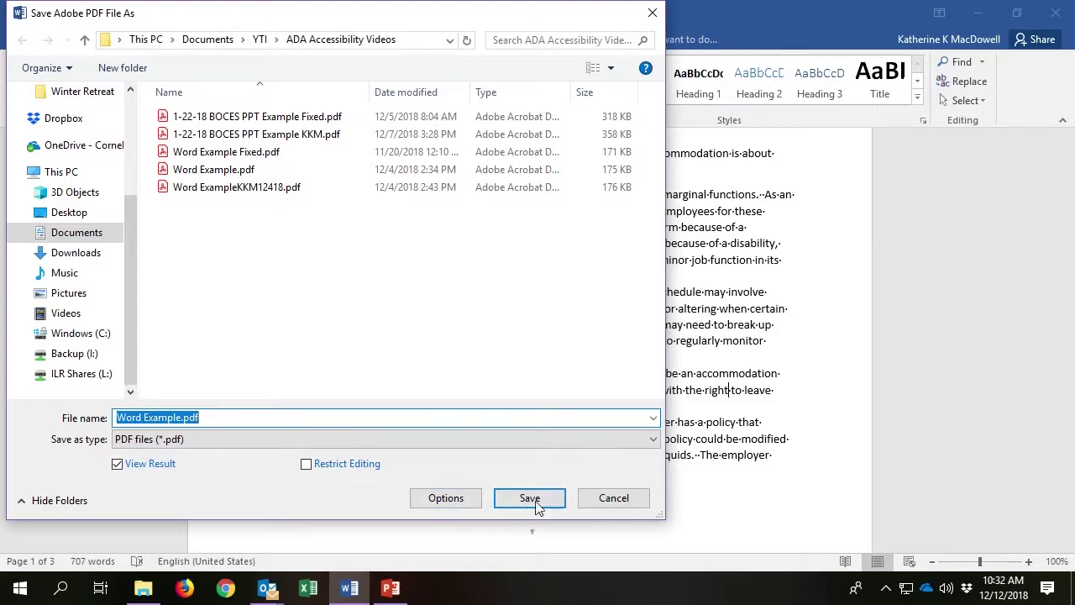
Save the document as Word Example.pdf in the ADA Accessibility Videos folder, replacing the existing file.
click(530, 498)
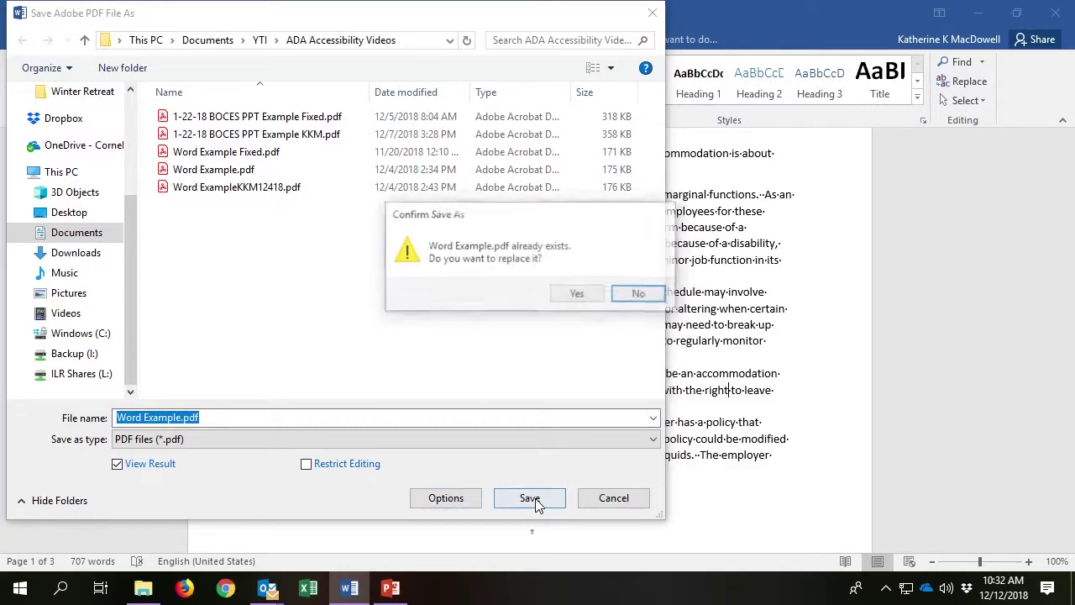
click(578, 295)
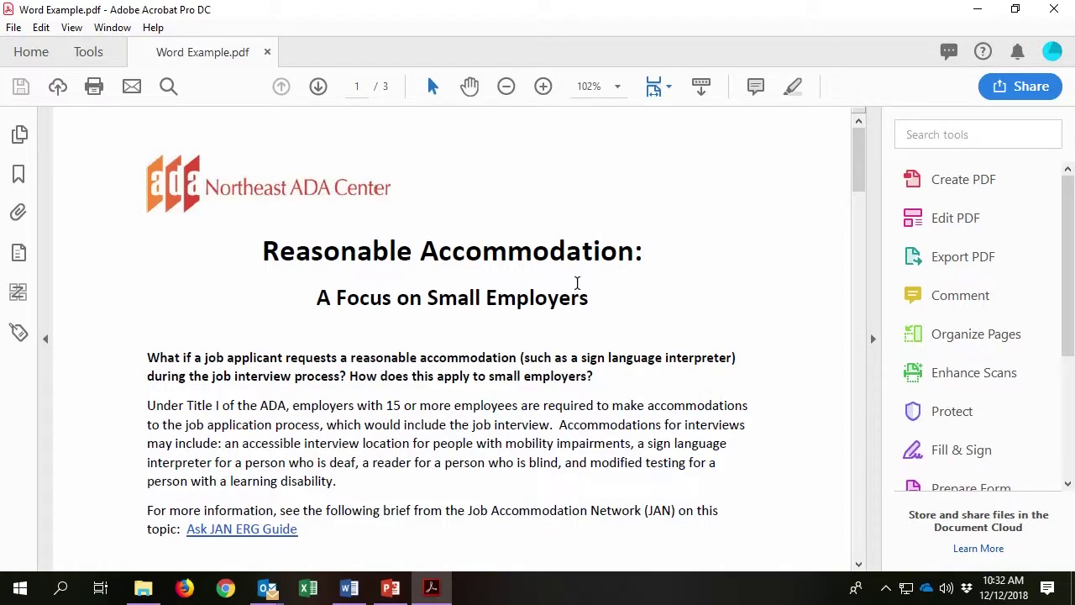
Open the PDF's document properties and set the title to "508 Compliant Word Document".
click(13, 28)
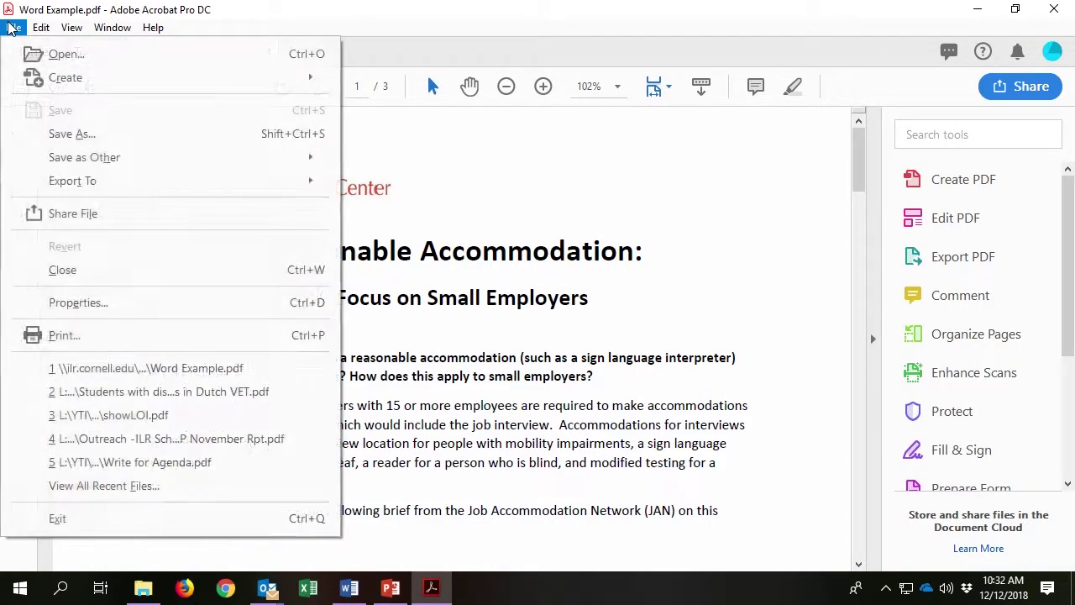
click(120, 310)
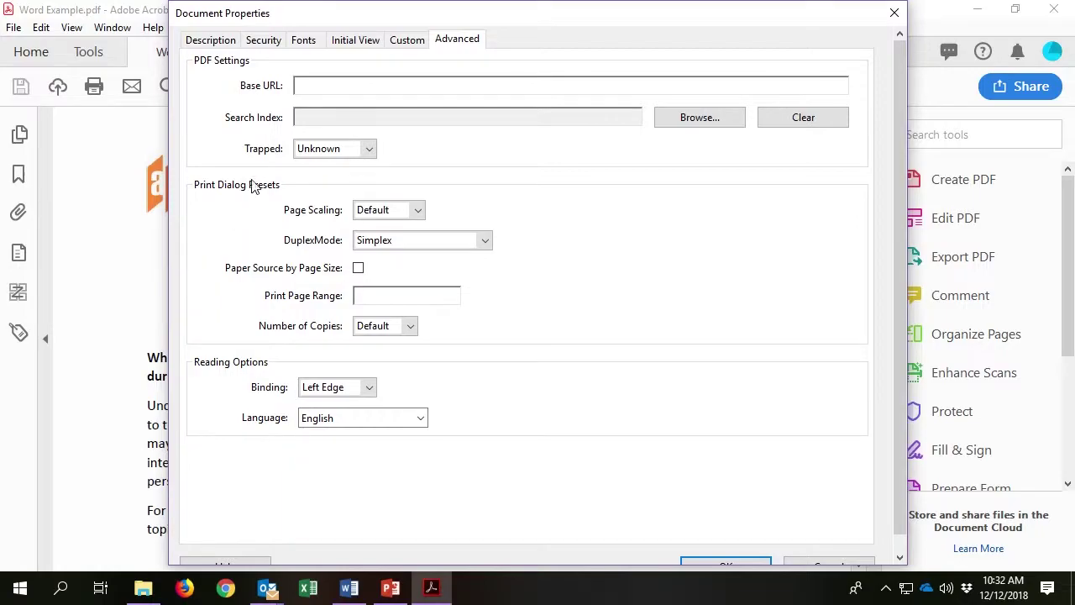
click(235, 45)
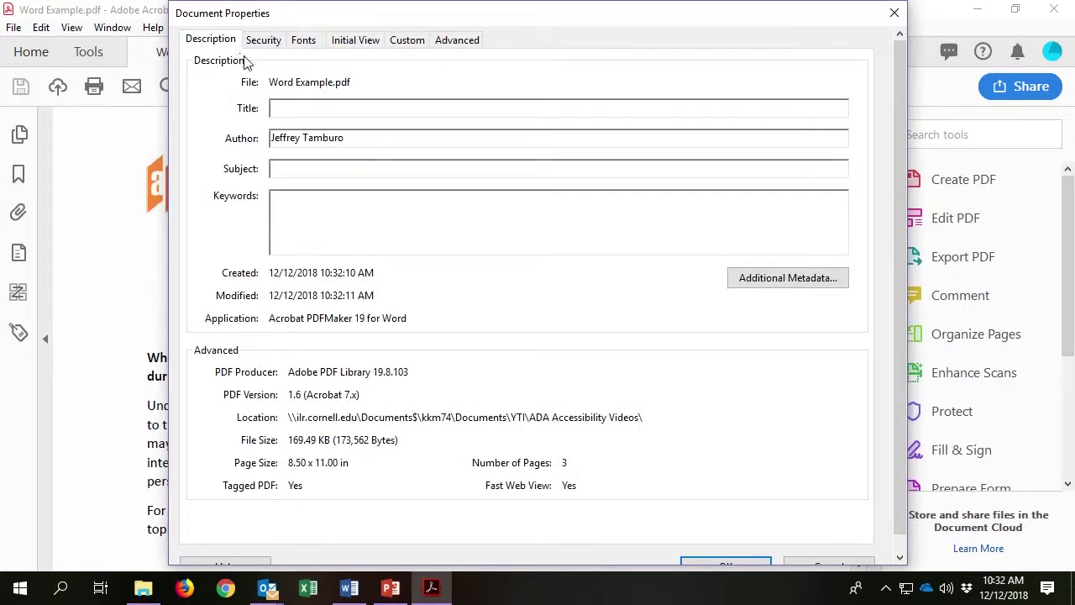
click(298, 111)
text(508 Compliant Word Document)
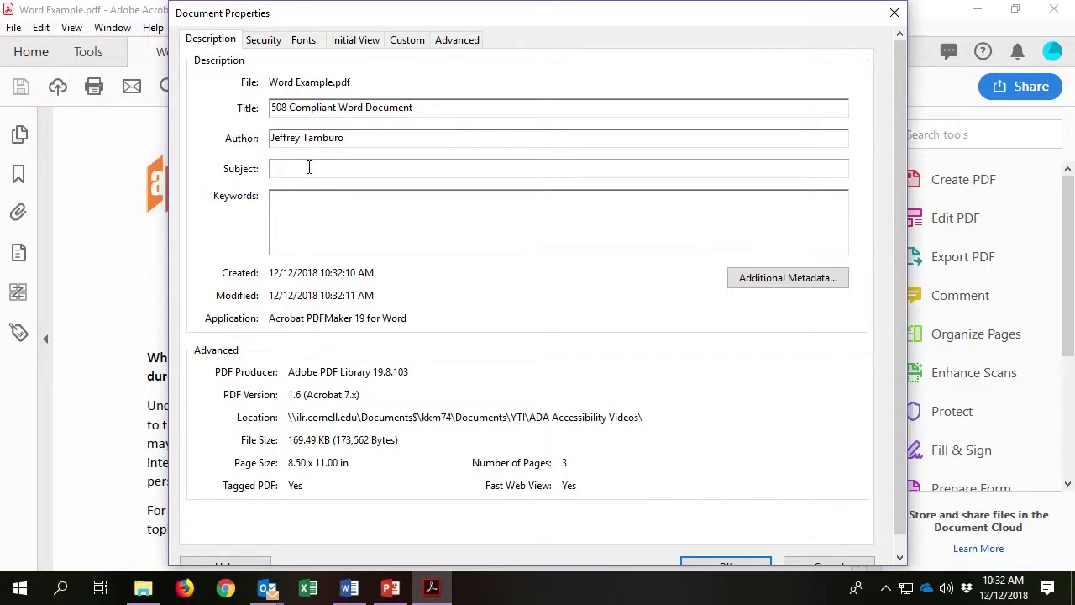
Fill in the subject "ADA 508 Compliant" and the keywords "ADA, Accessibility, 508" in the document description.
text(ADA 508 COmpli)
key(BackSpace)
key(BackSpace)
key(BackSpace)
key(BackSpace)
key(BackSpace)
key(BackSpace)
text(CompliantADA, Ac)
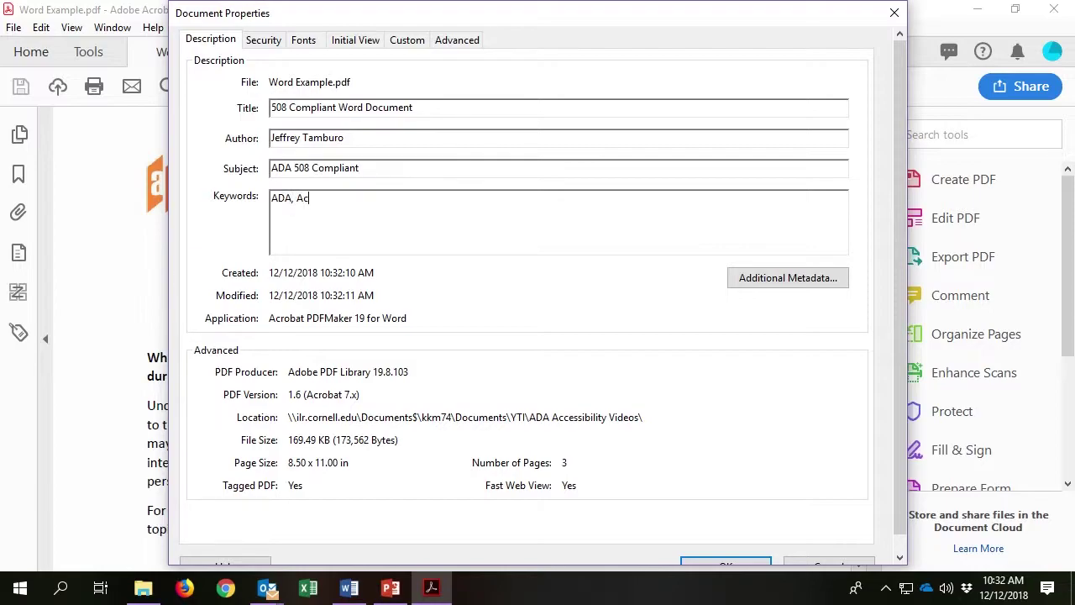
text(cessibility, 508)
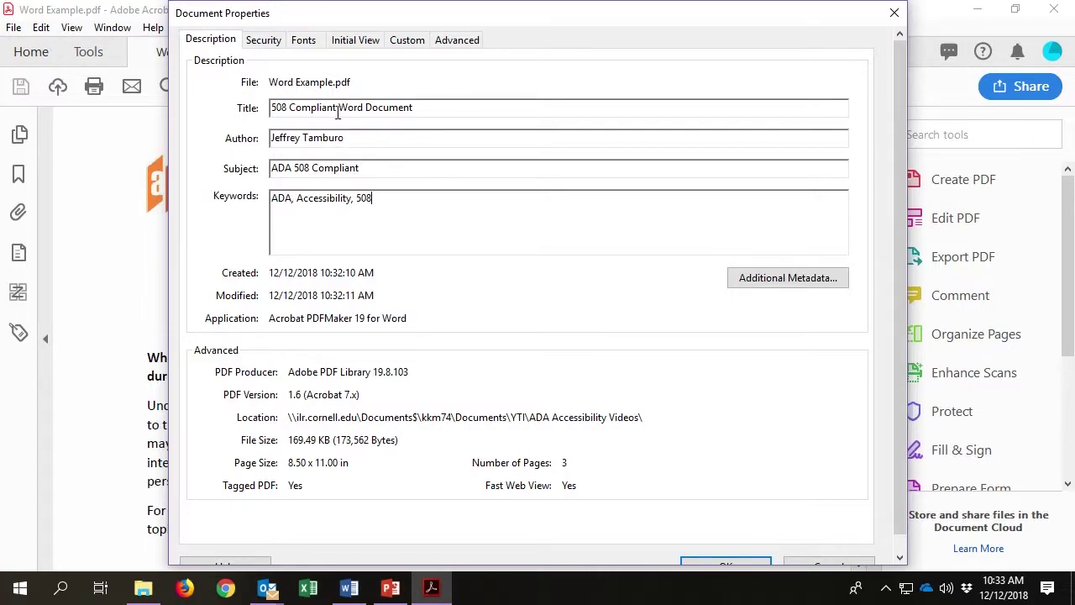
Set the PDF's initial view to show the Document Title instead of the file name.
click(355, 38)
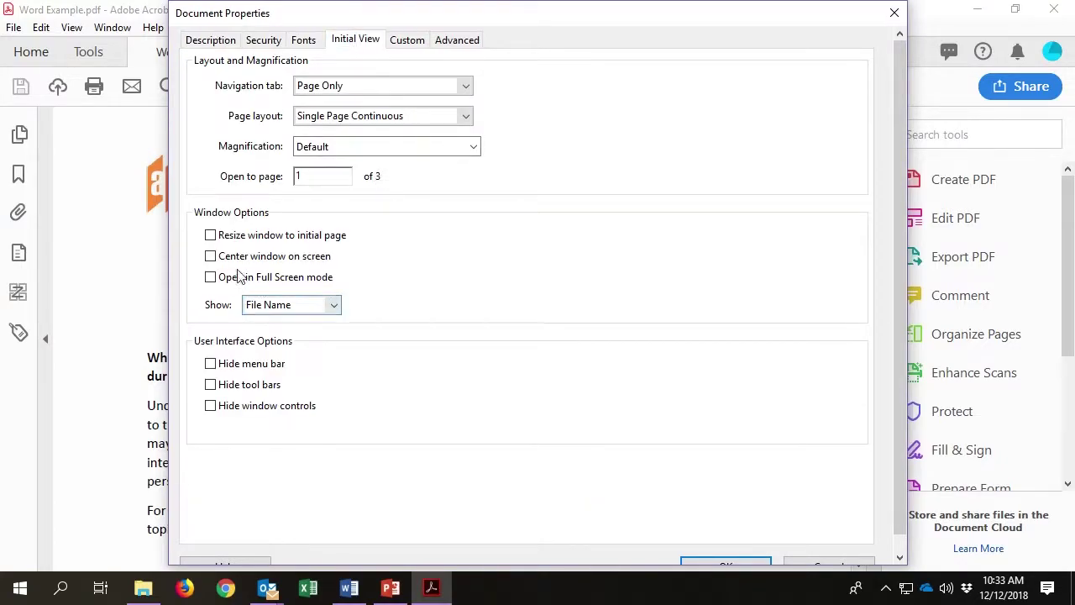
click(334, 305)
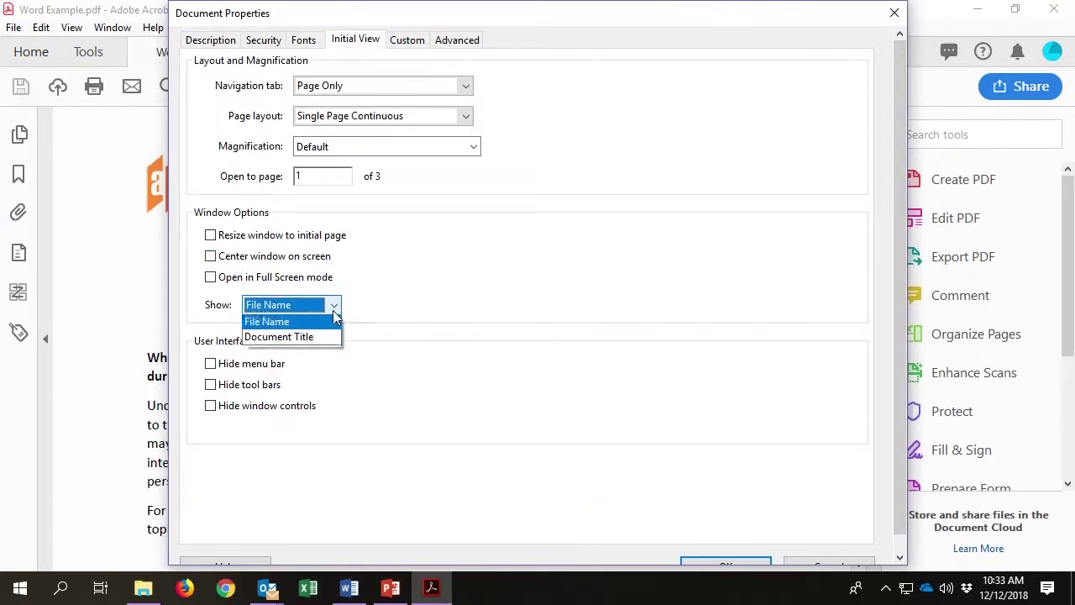
click(317, 333)
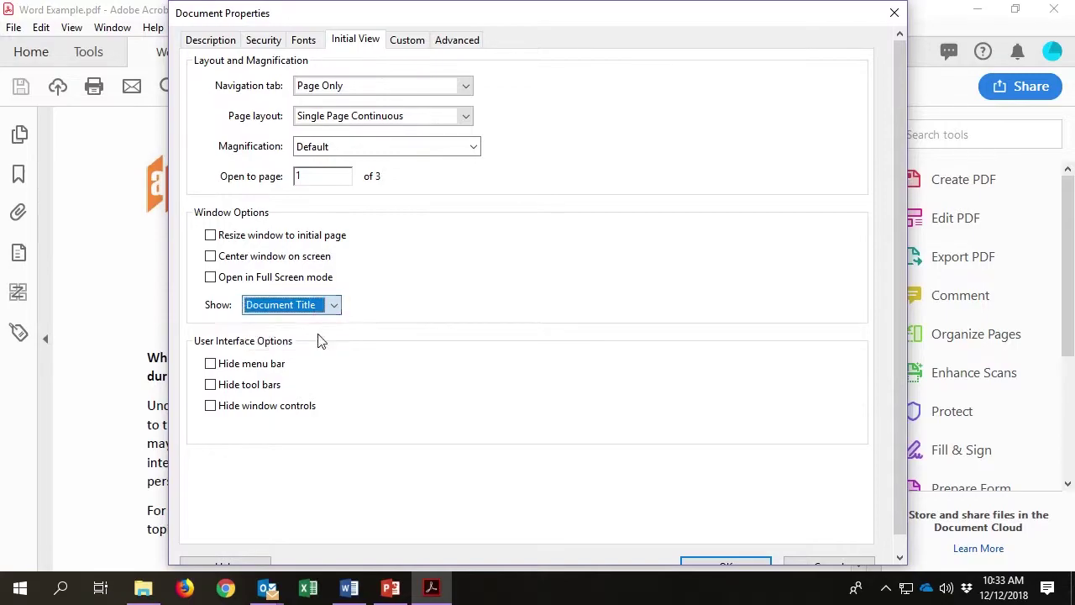
Choose English as the reading language and apply the document properties.
click(459, 42)
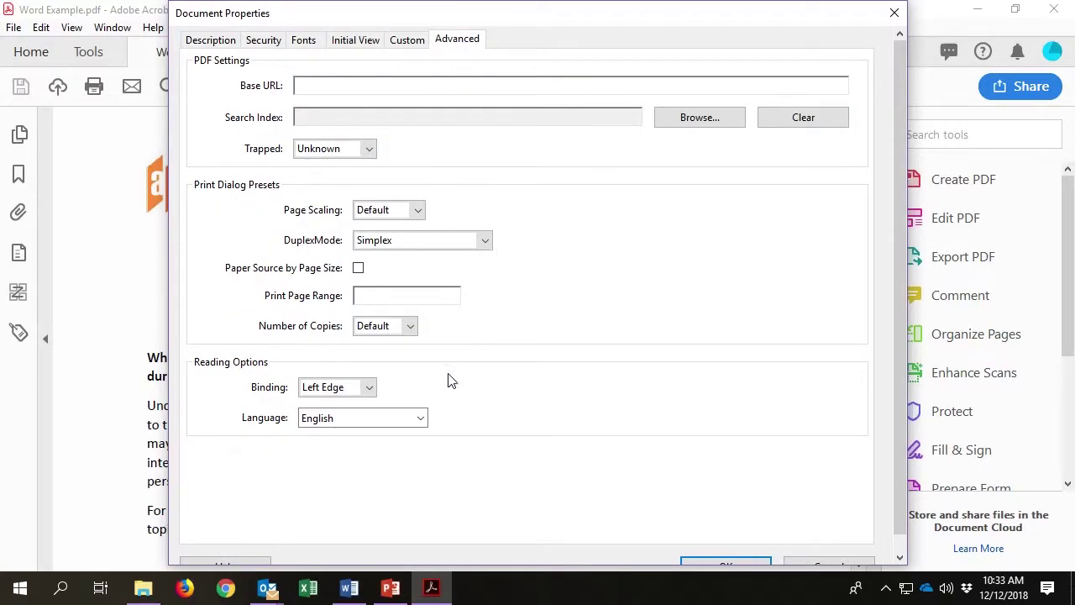
click(421, 418)
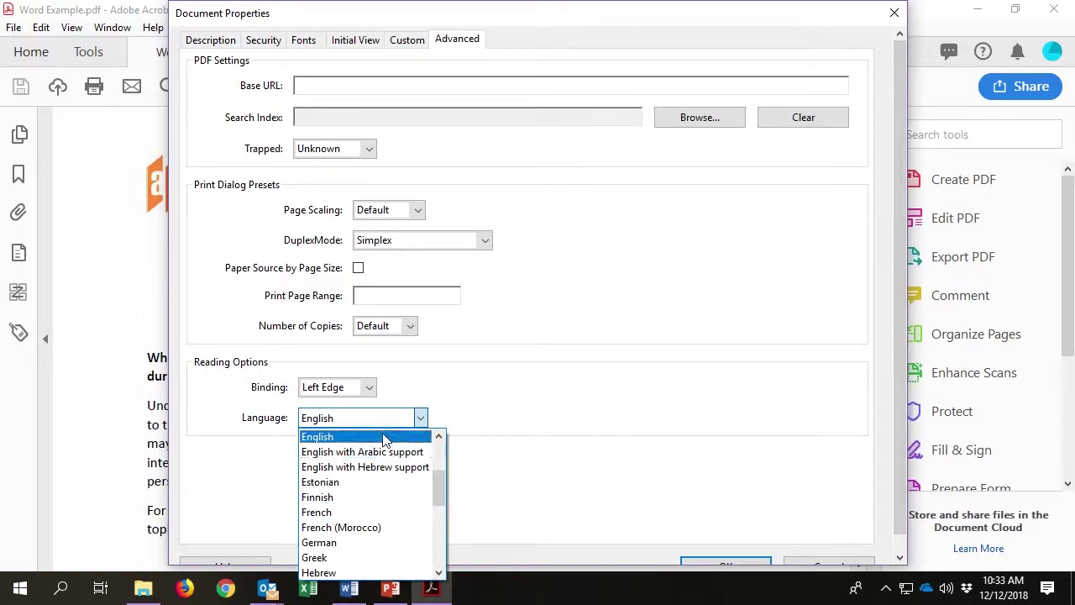
click(384, 437)
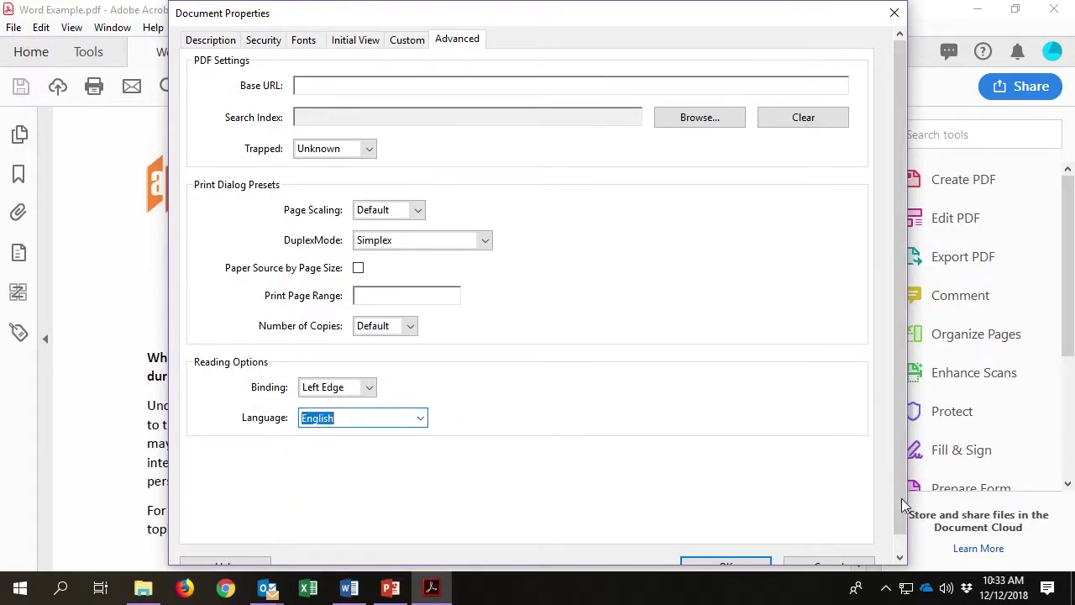
scroll(903, 503, down, 1)
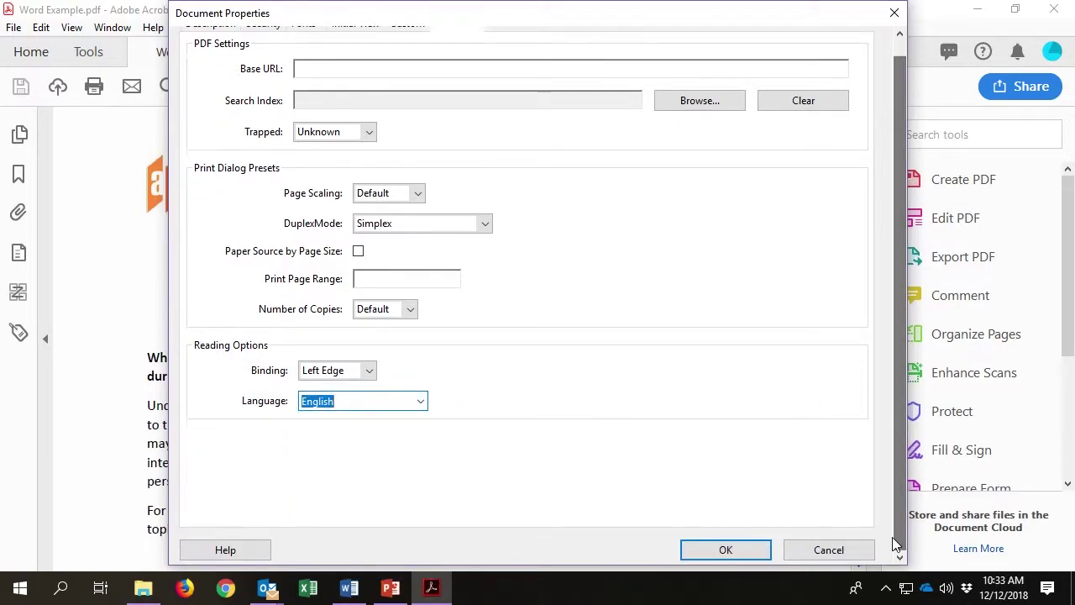
click(738, 552)
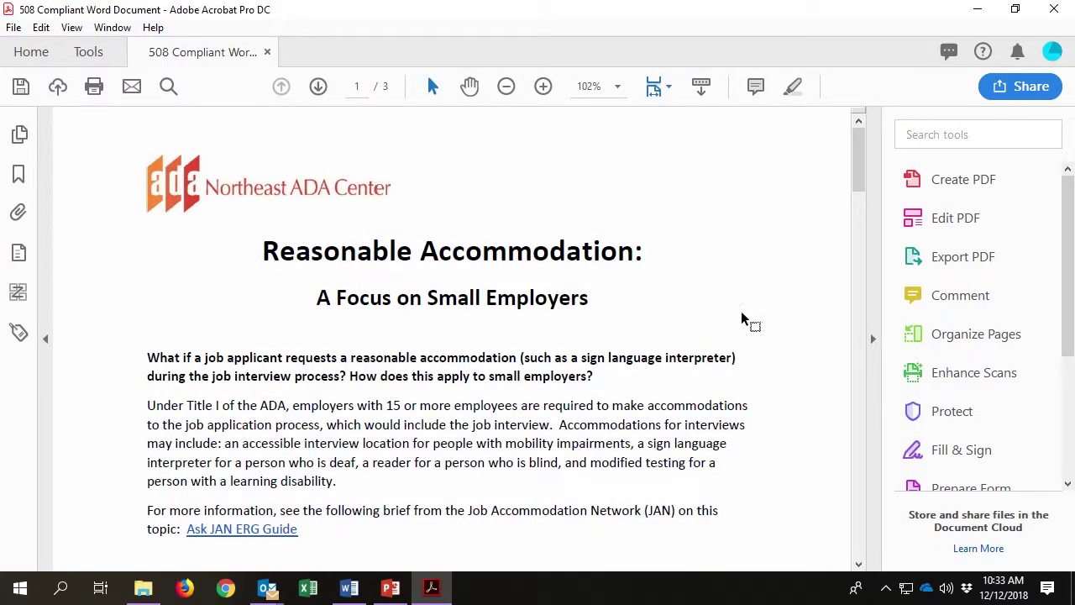
Run a full accessibility check on all pages of the document with the default checking options.
scroll(1009, 382, down, 3)
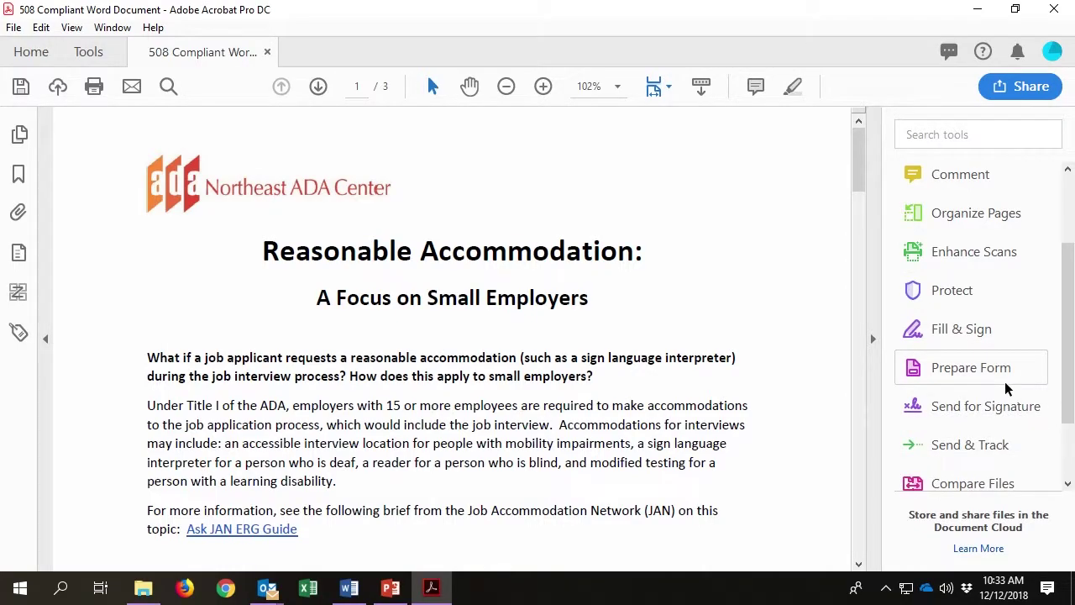
scroll(1004, 382, down, 2)
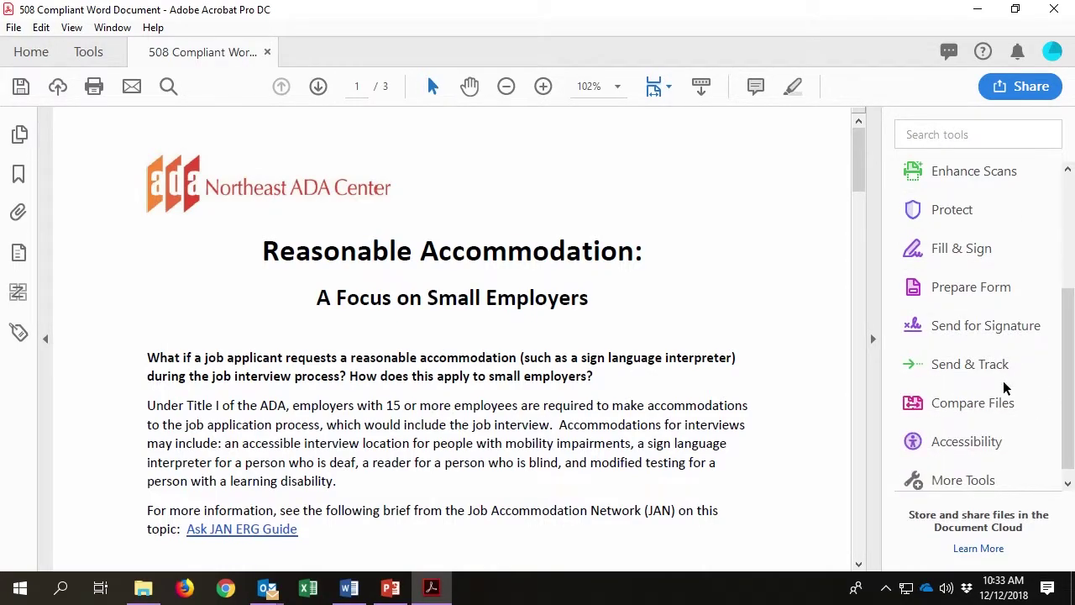
click(974, 442)
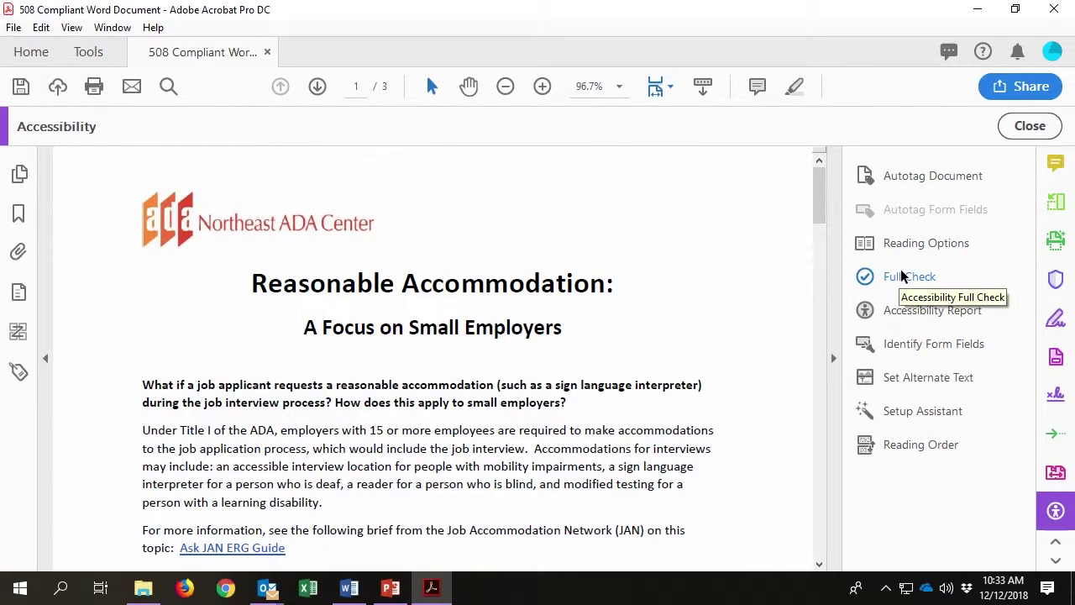
click(906, 276)
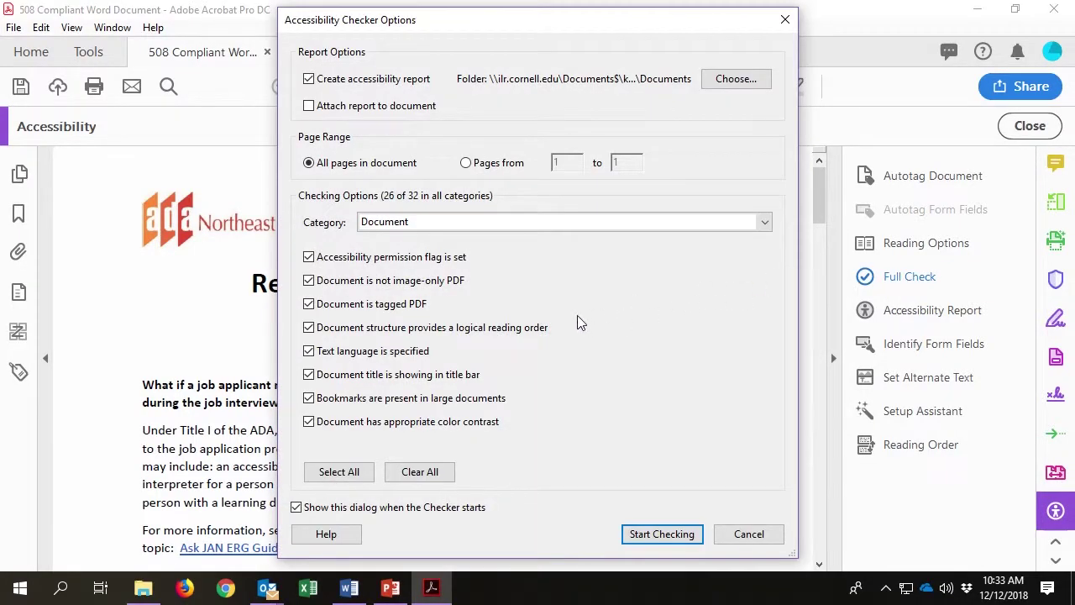
click(663, 533)
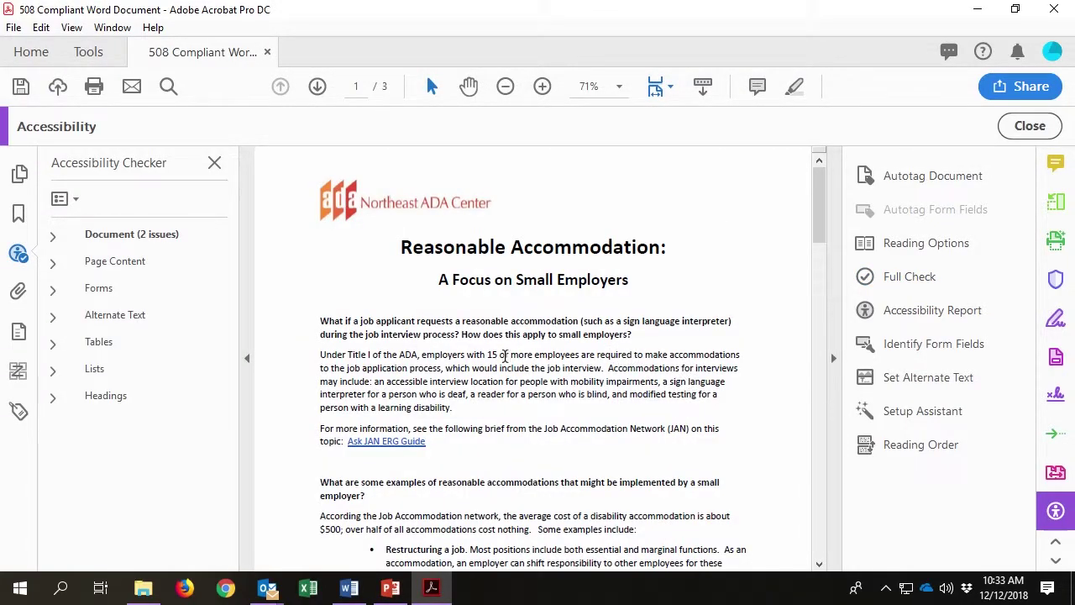
Mark the Color contrast rule in the Document category of the accessibility results as passed.
click(52, 237)
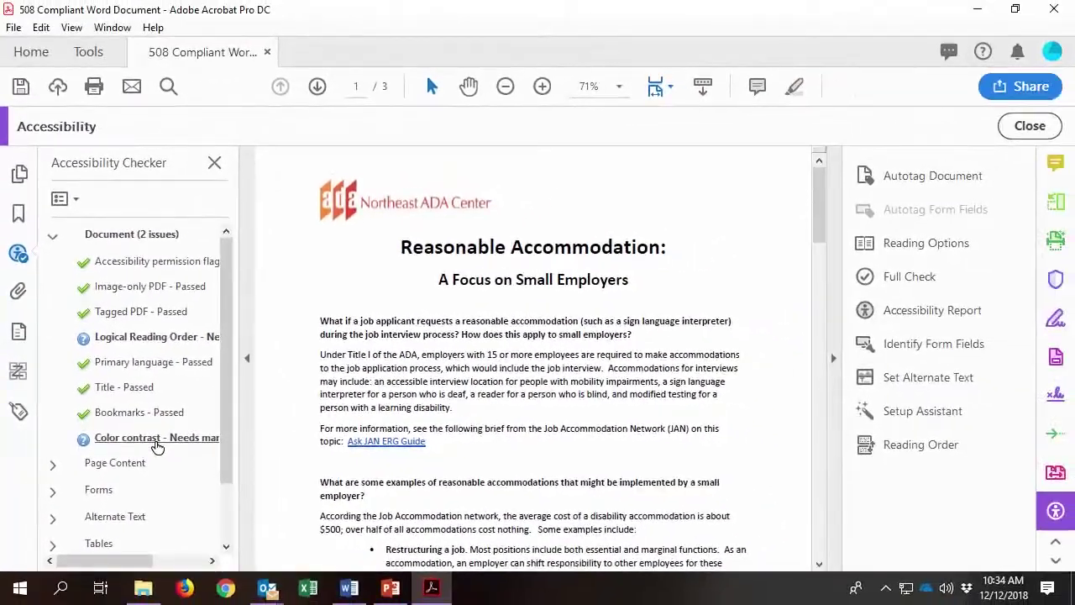
click(220, 467)
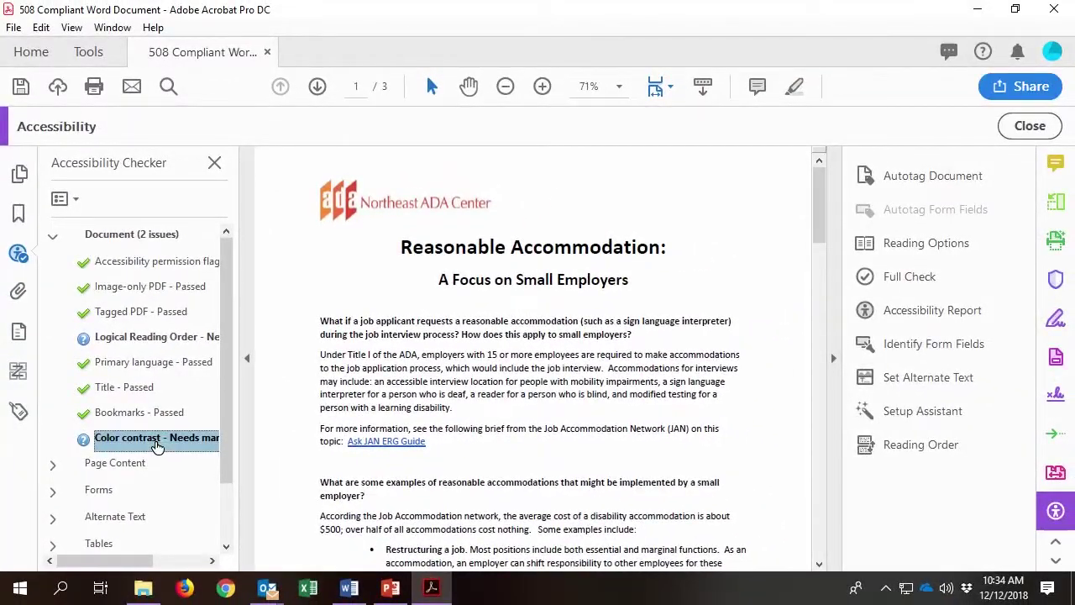
right_click(157, 446)
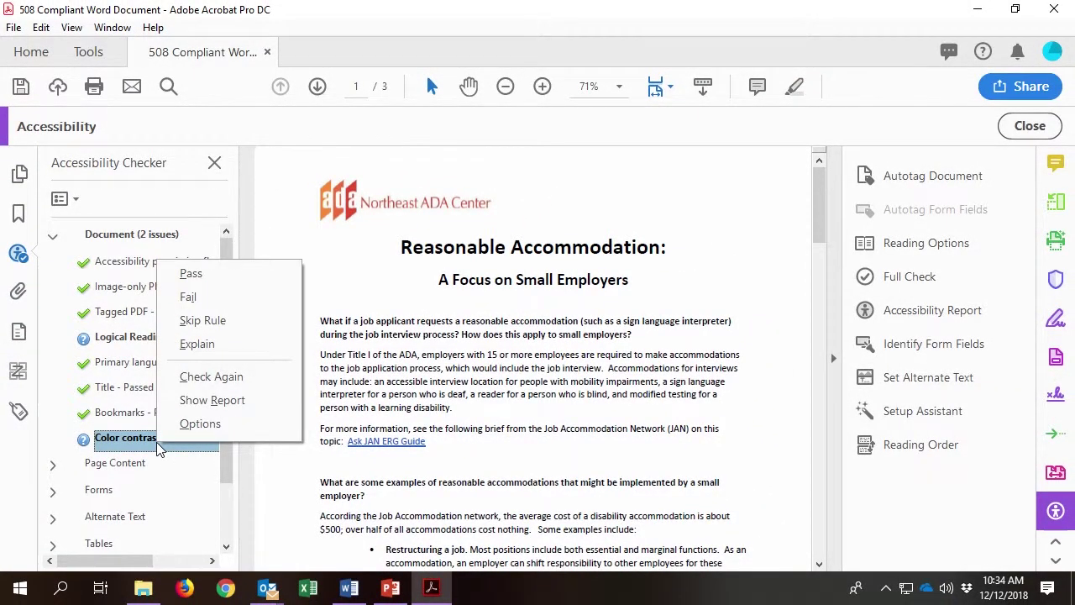
click(192, 275)
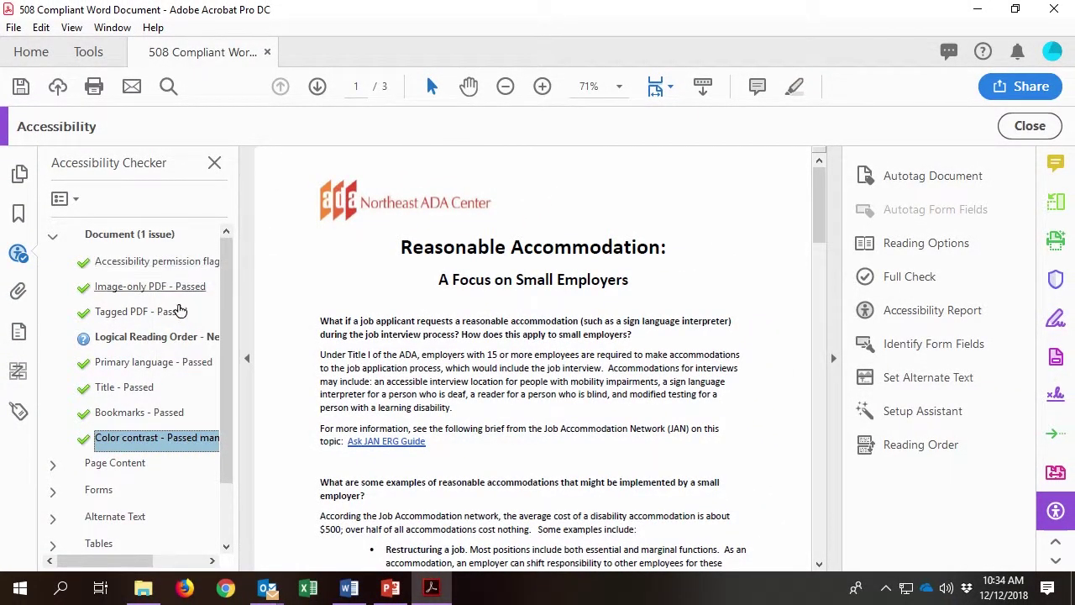
Examine the document's tag tree for the Logical Reading Order rule, expanding the paragraph and heading tags to compare their sequence with page 1.
click(164, 340)
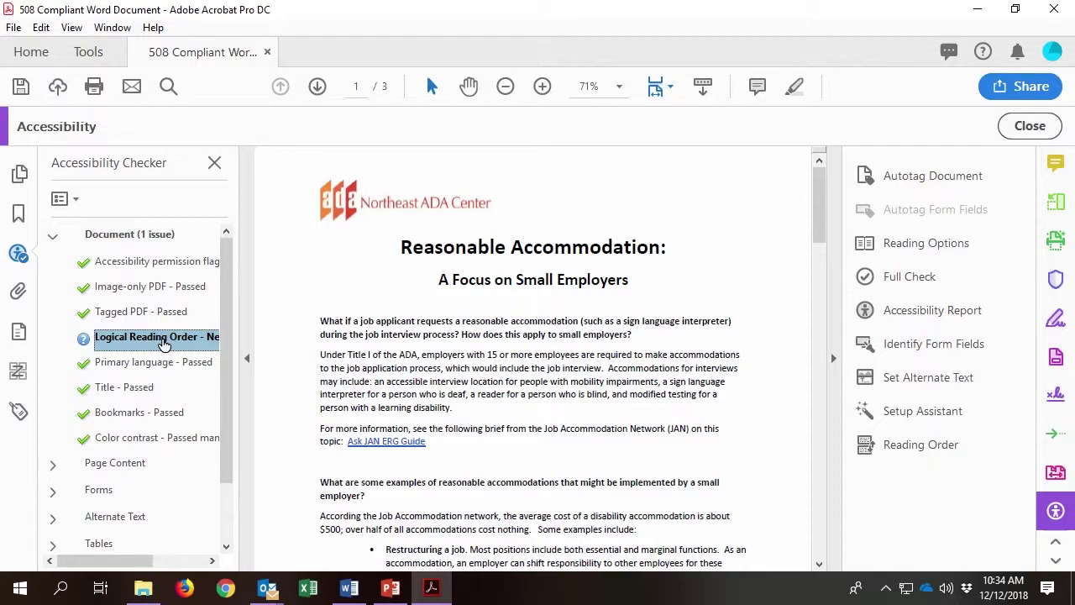
click(22, 412)
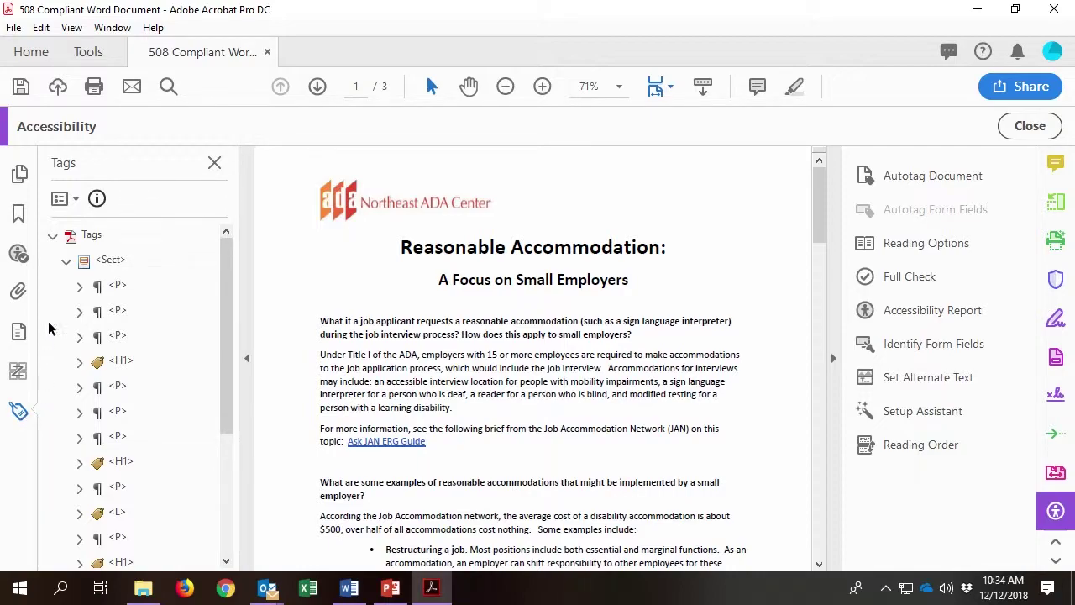
click(79, 286)
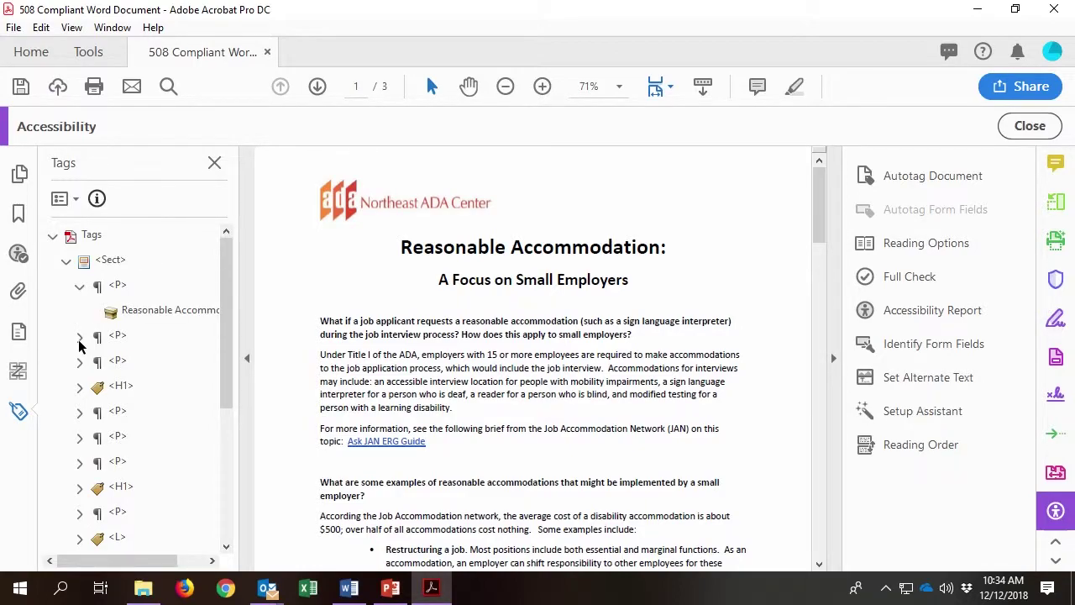
click(80, 339)
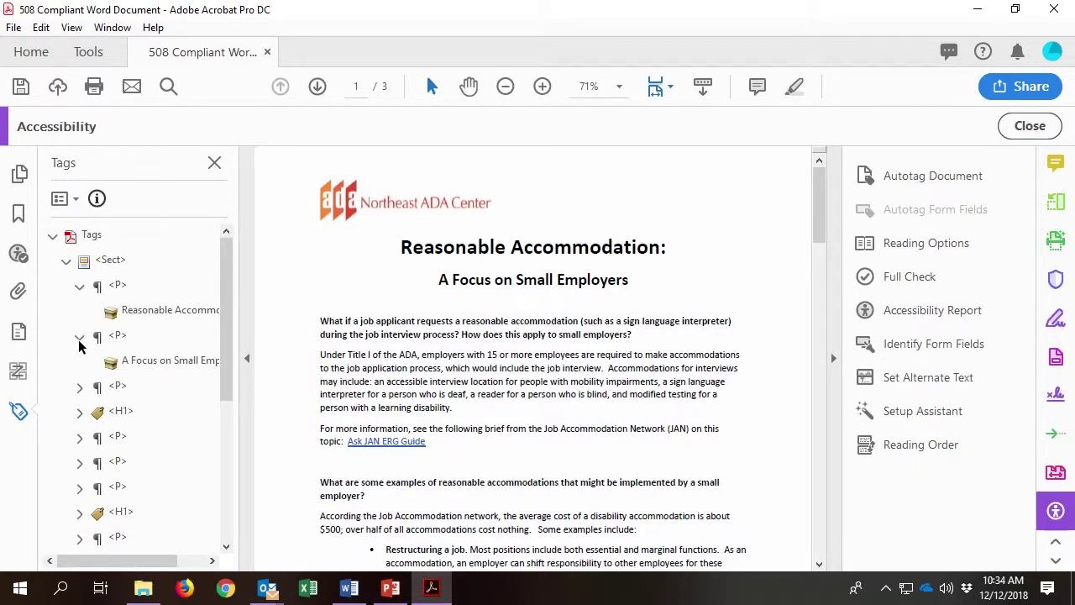
click(80, 387)
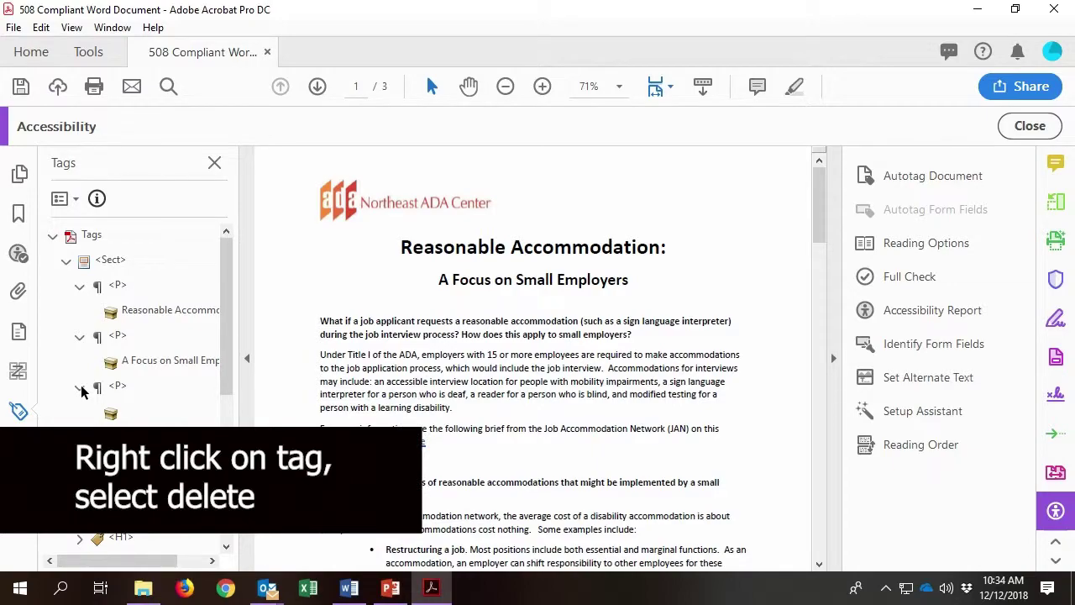
scroll(82, 391, down, 2)
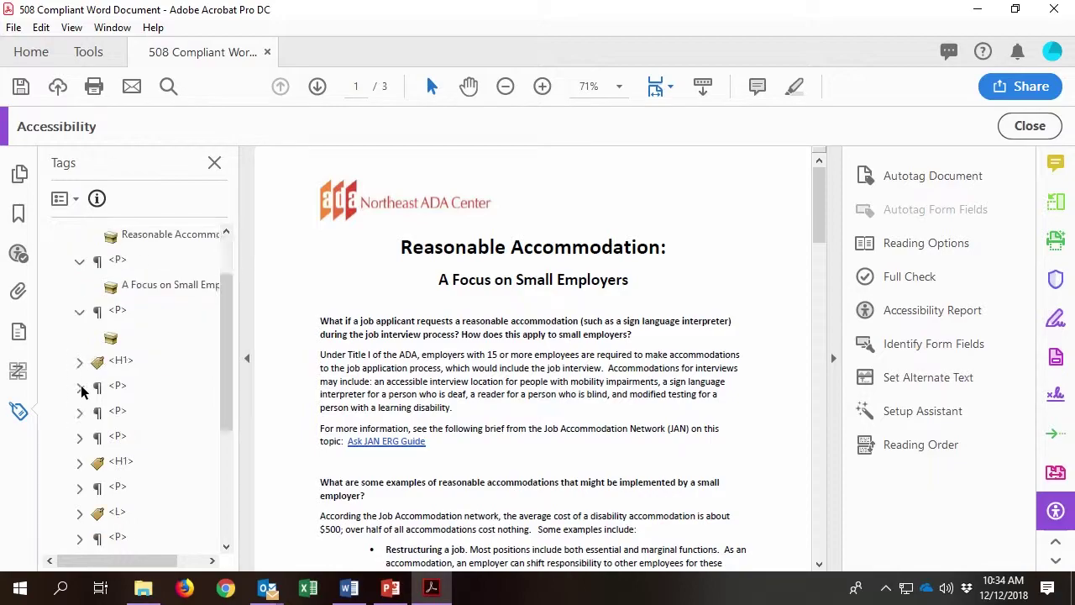
click(79, 287)
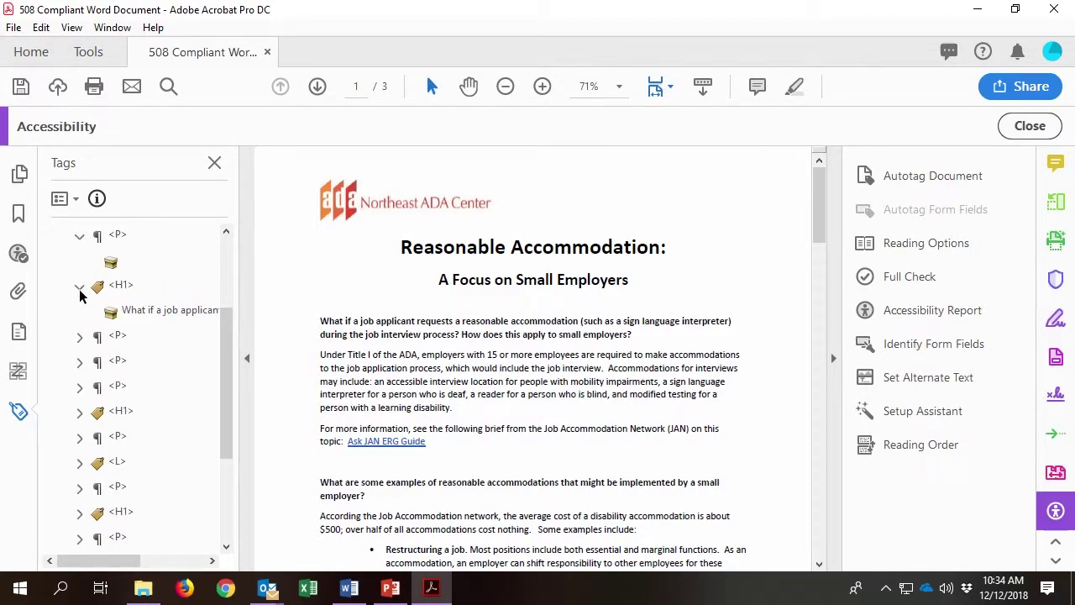
scroll(79, 290, down, 1)
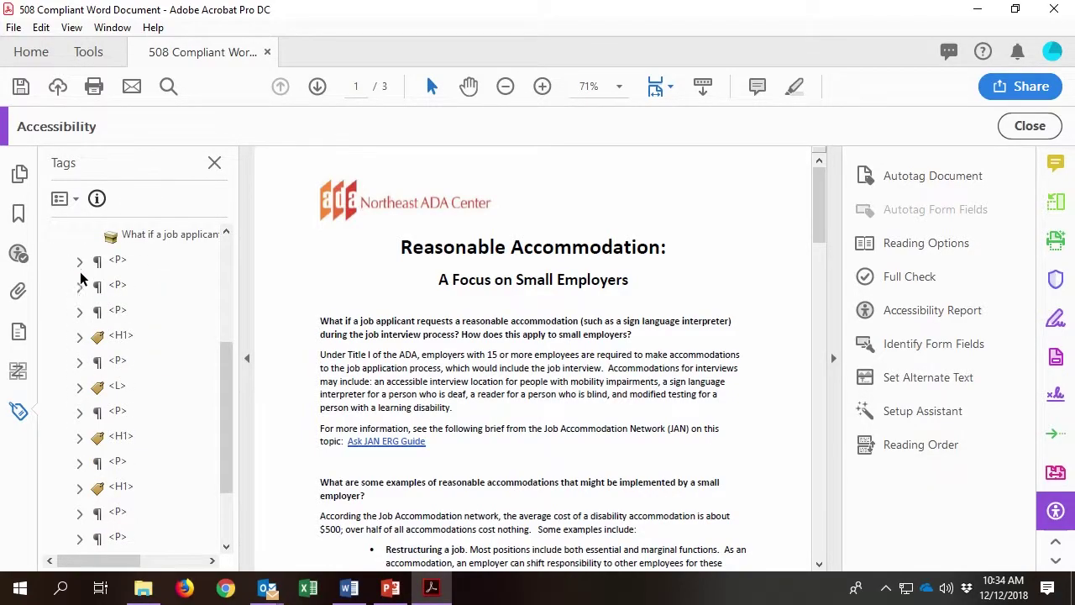
click(80, 262)
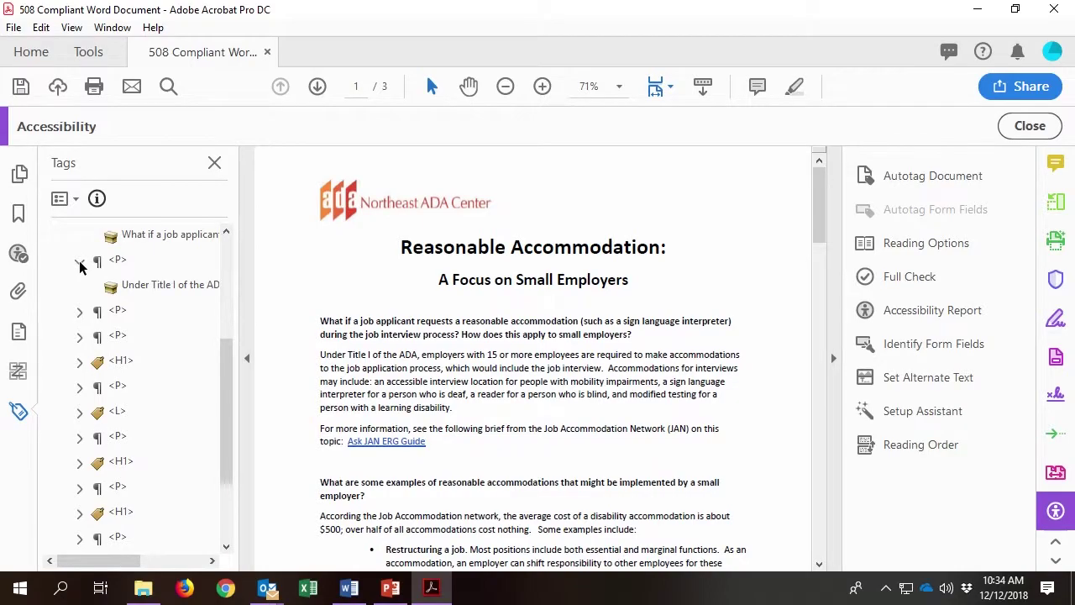
click(80, 312)
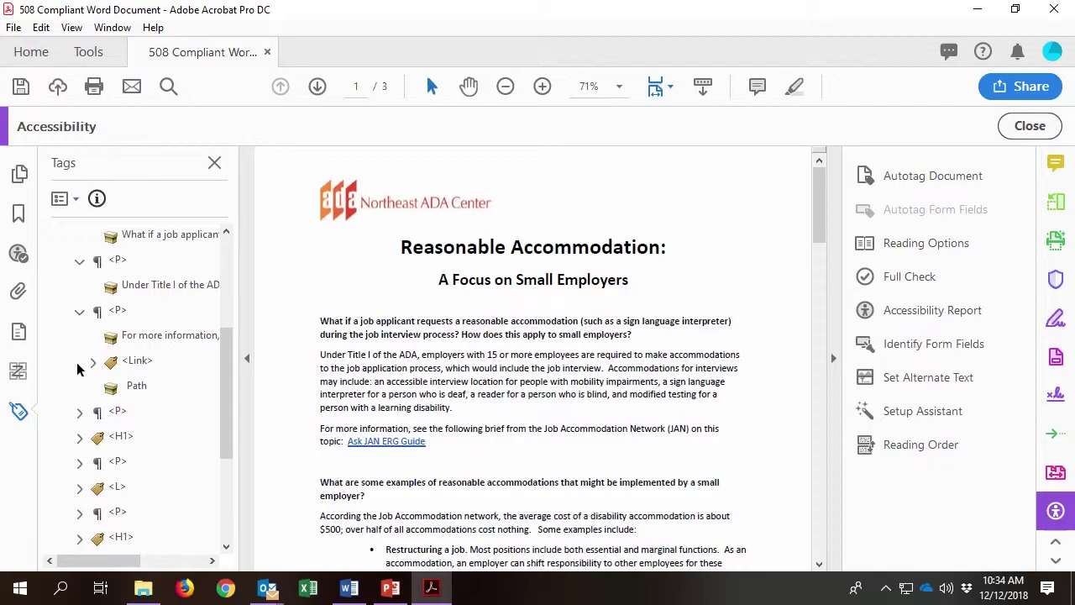
scroll(84, 387, down, 2)
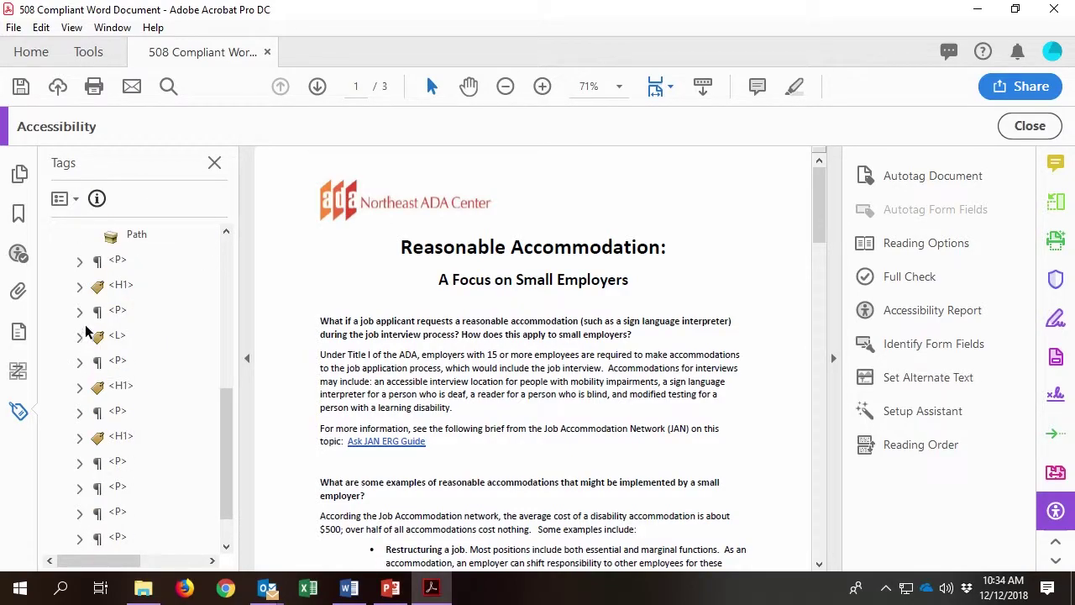
click(79, 263)
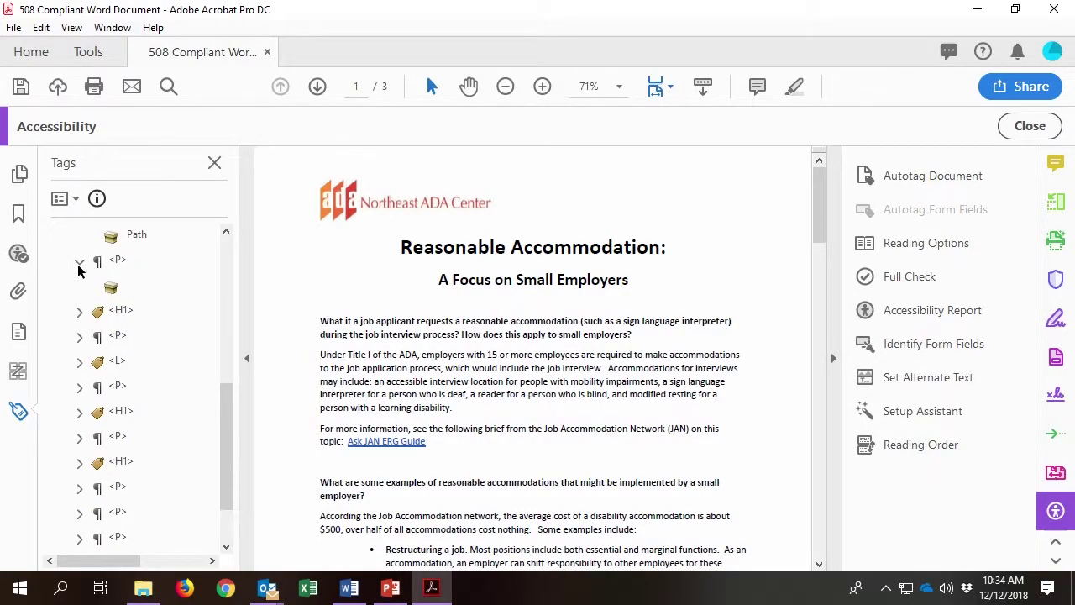
click(80, 314)
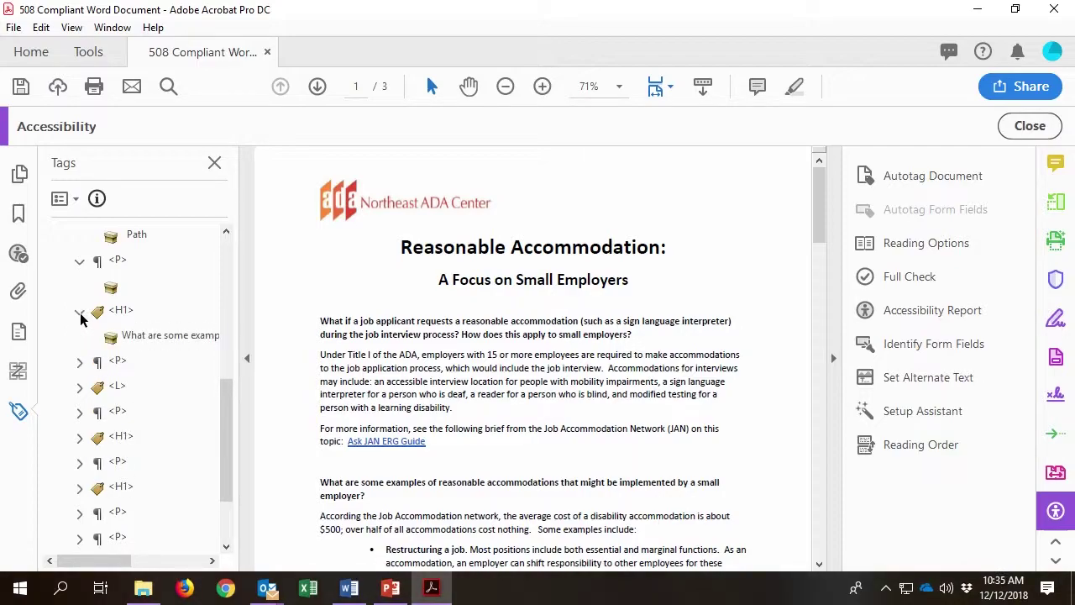
scroll(80, 314, down, 1)
click(80, 287)
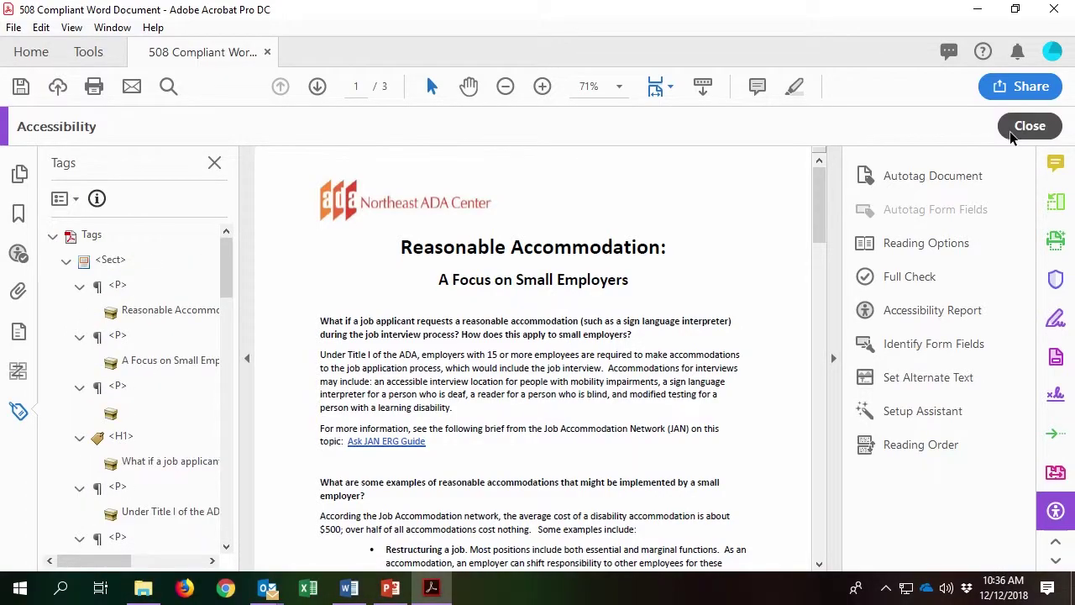
Tag the Northeast ADA Center logo above the title on page 1 as a Figure with the Reading Order tool.
click(924, 446)
drag(543, 32, 984, 36)
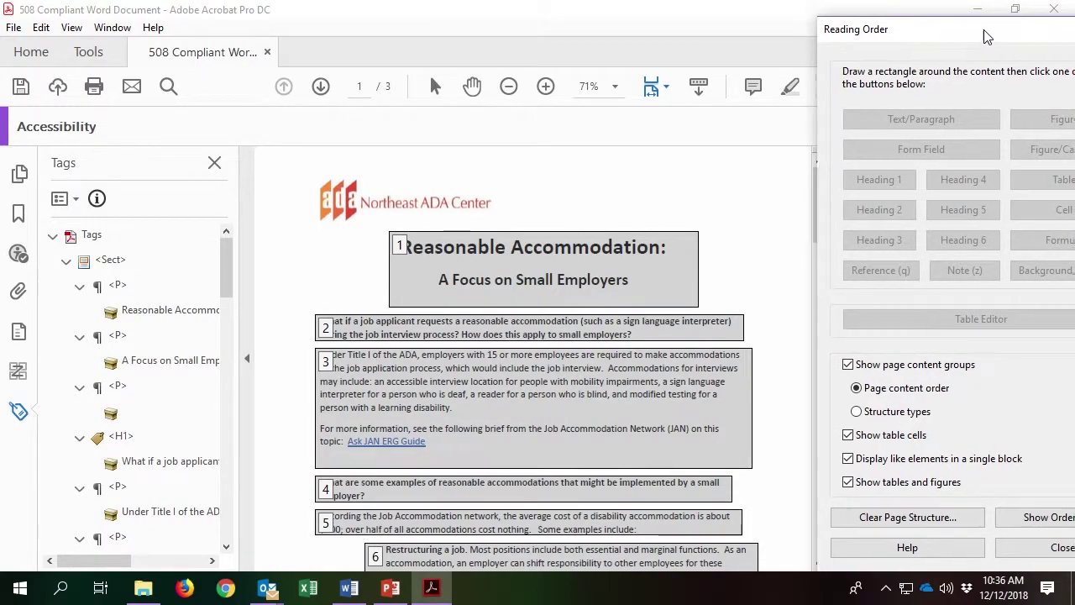
mouse_move(306, 168)
mouse_down()
mouse_move(518, 243)
mouse_move(518, 228)
mouse_up()
drag(972, 19, 887, 29)
click(947, 134)
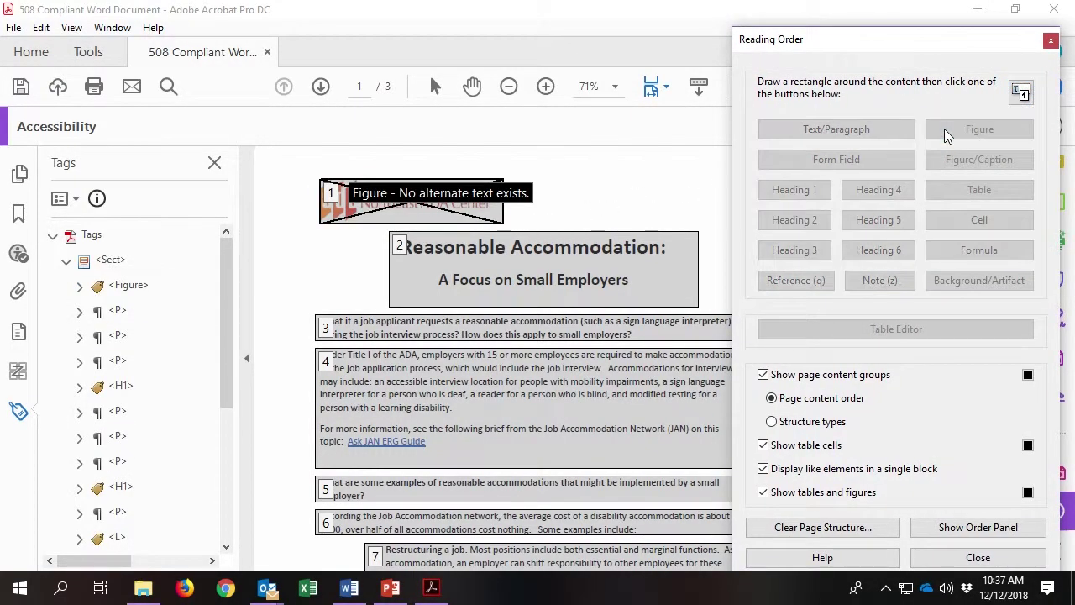
Set the logo figure's alternate text to "Northeast ADA Center Logo".
right_click(432, 199)
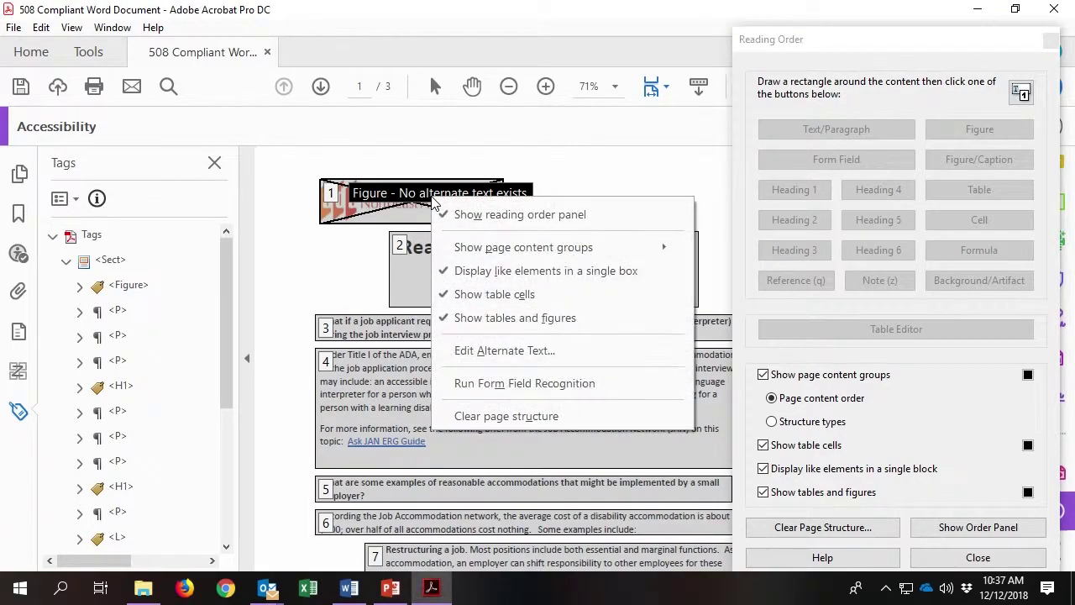
click(502, 353)
text(No)
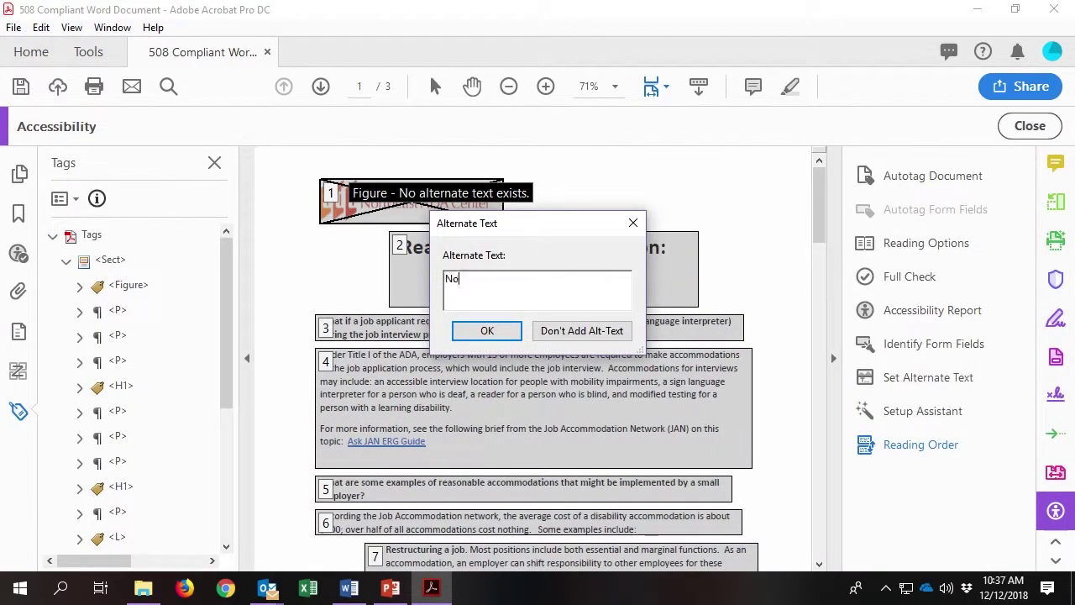
text(rtheast ADA Center Logo)
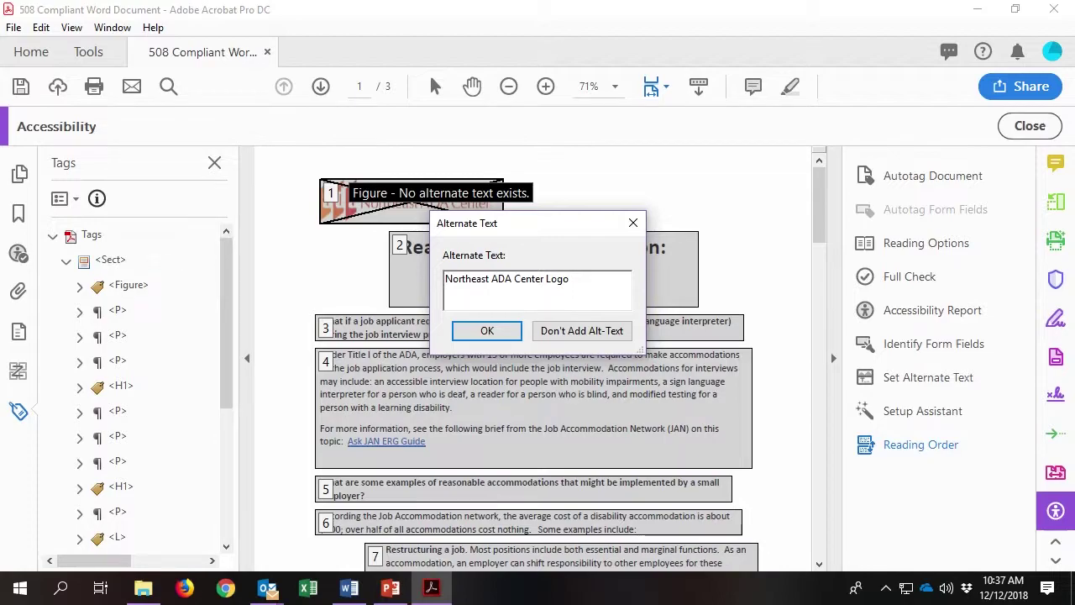
click(494, 333)
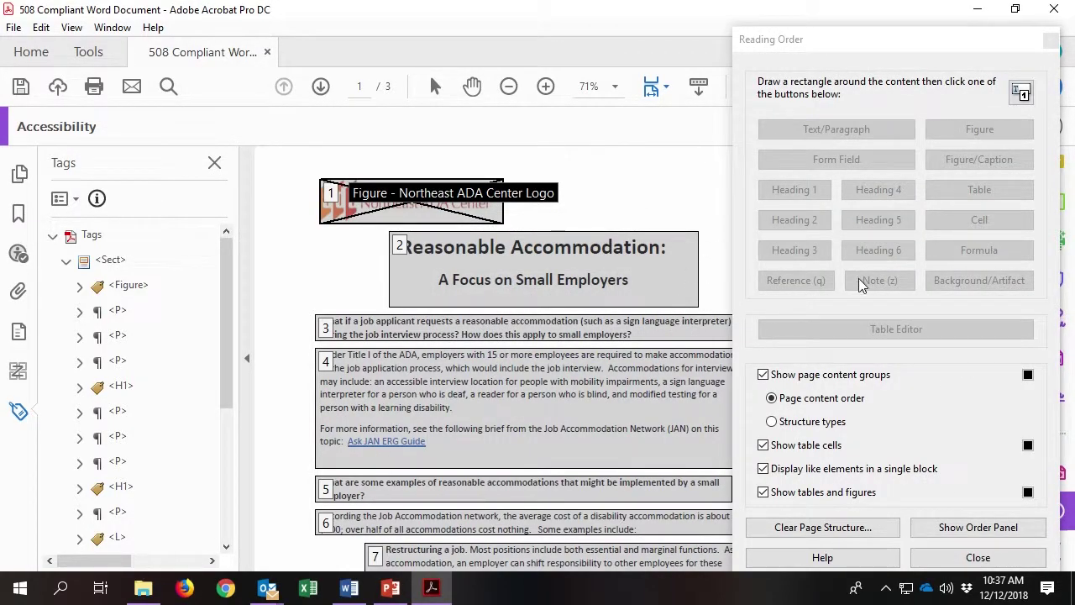
Review the numbered content order down the pages and mark the Logical Reading Order rule in the accessibility results as passed.
scroll(609, 428, down, 3)
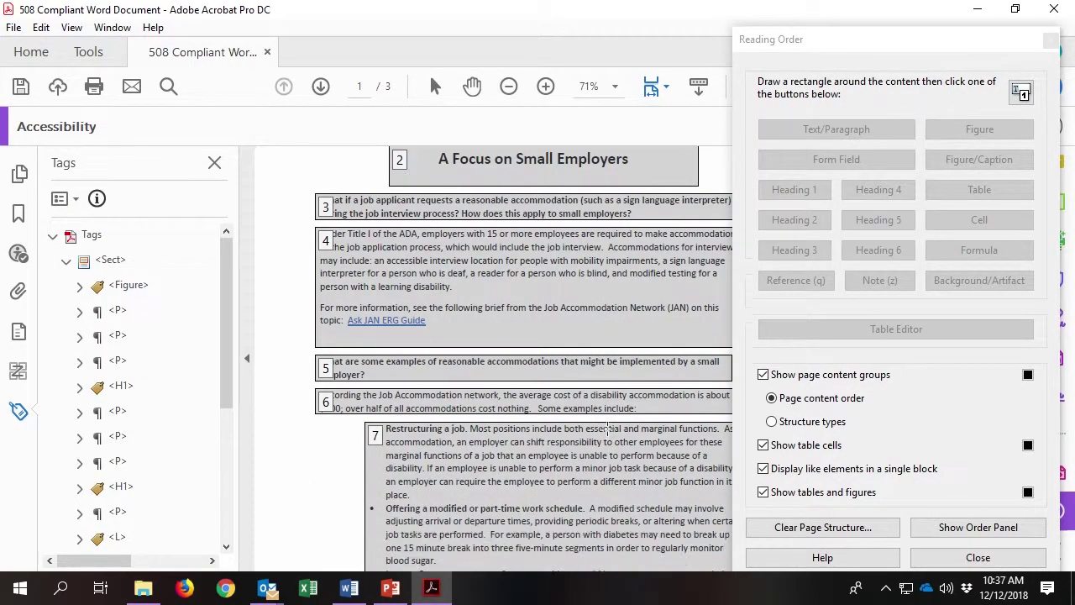
scroll(610, 429, down, 3)
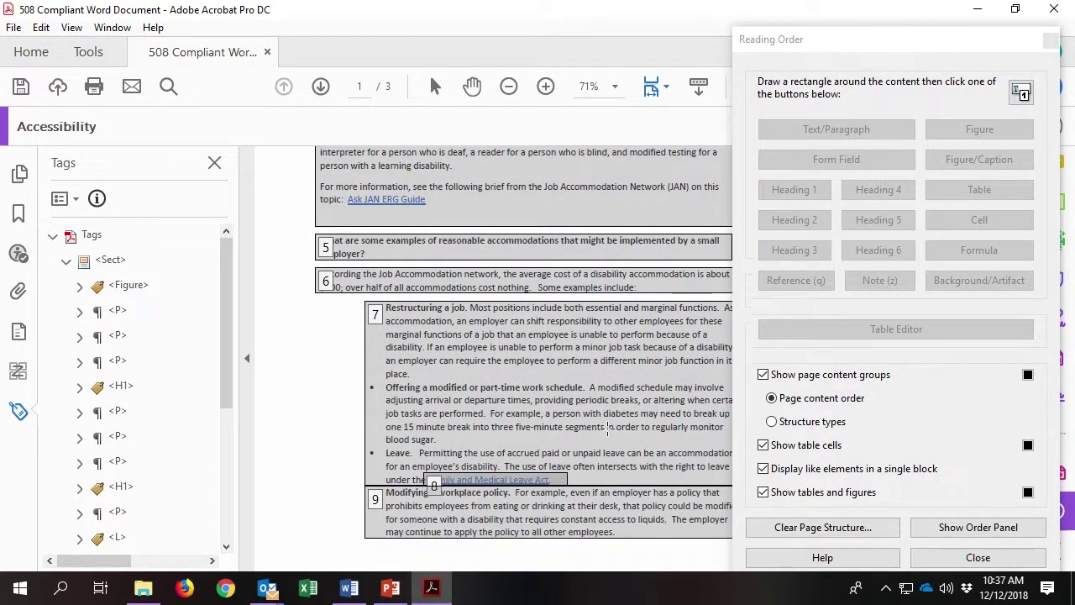
scroll(609, 428, down, 2)
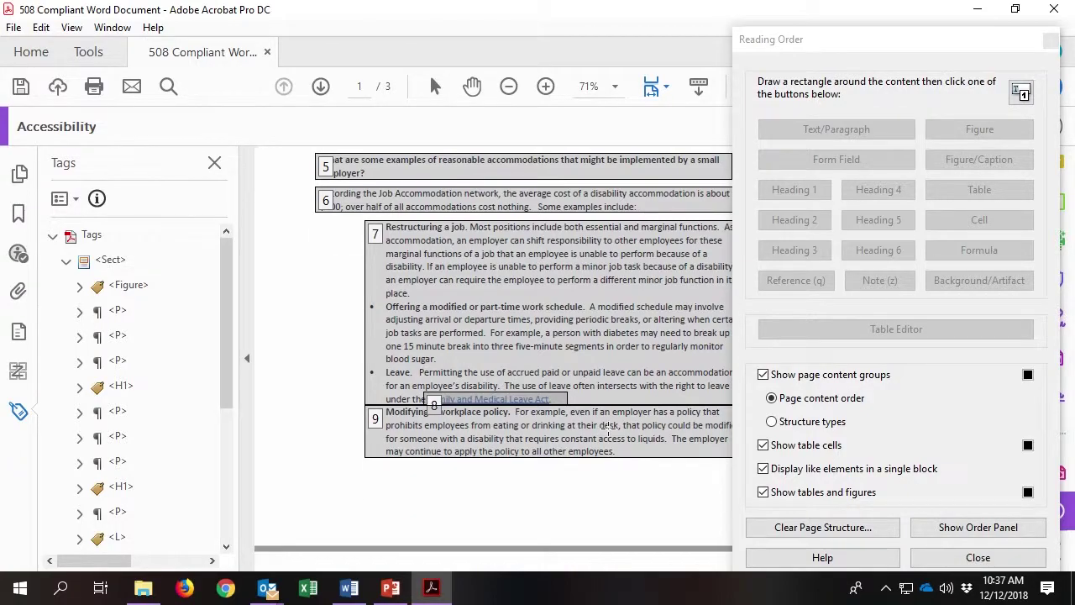
scroll(609, 428, down, 1)
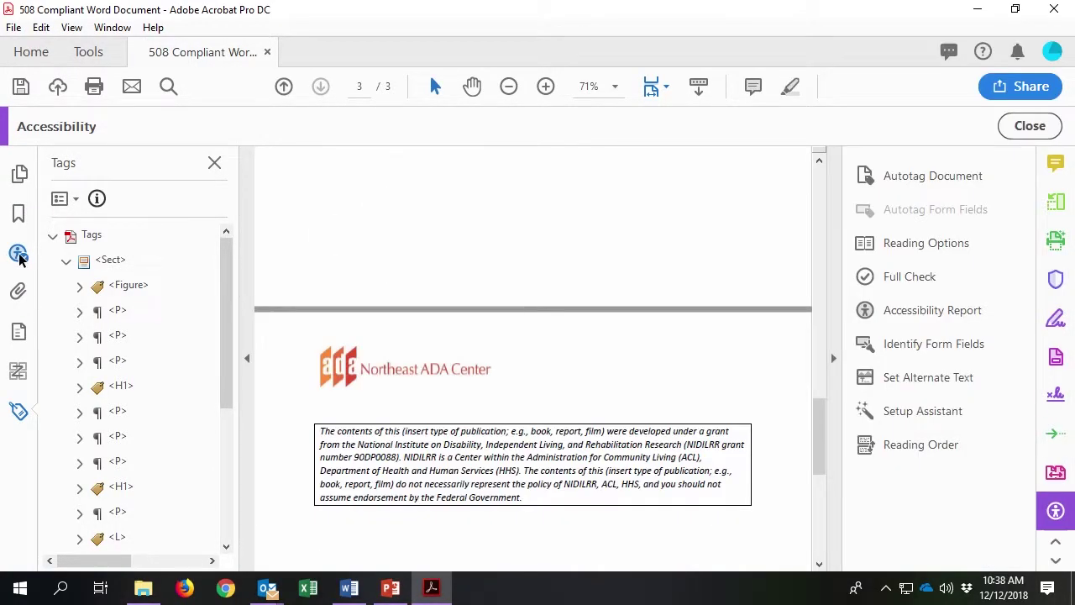
click(18, 258)
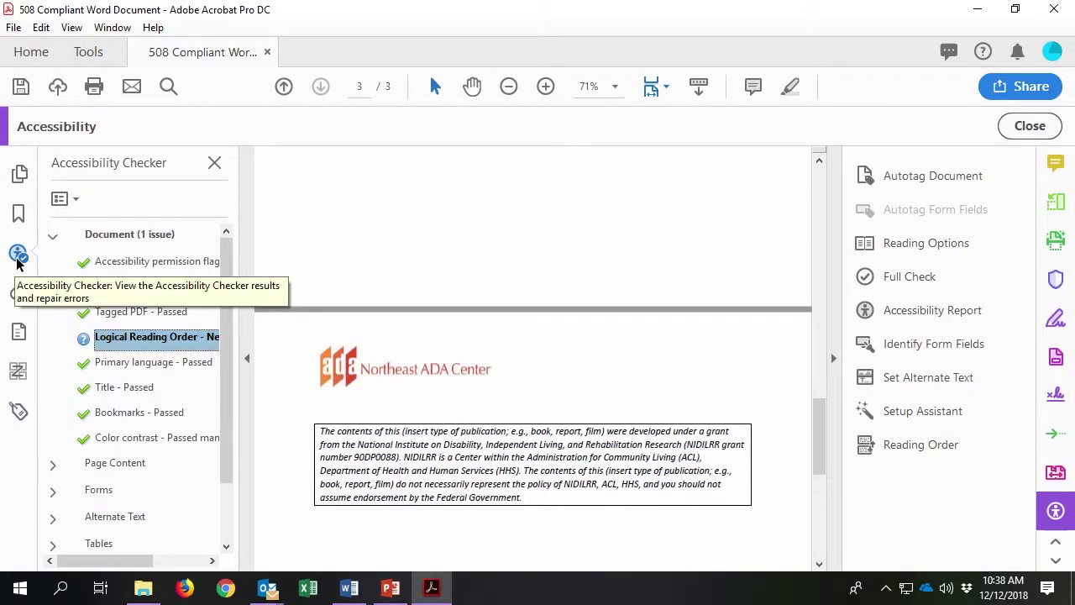
right_click(144, 345)
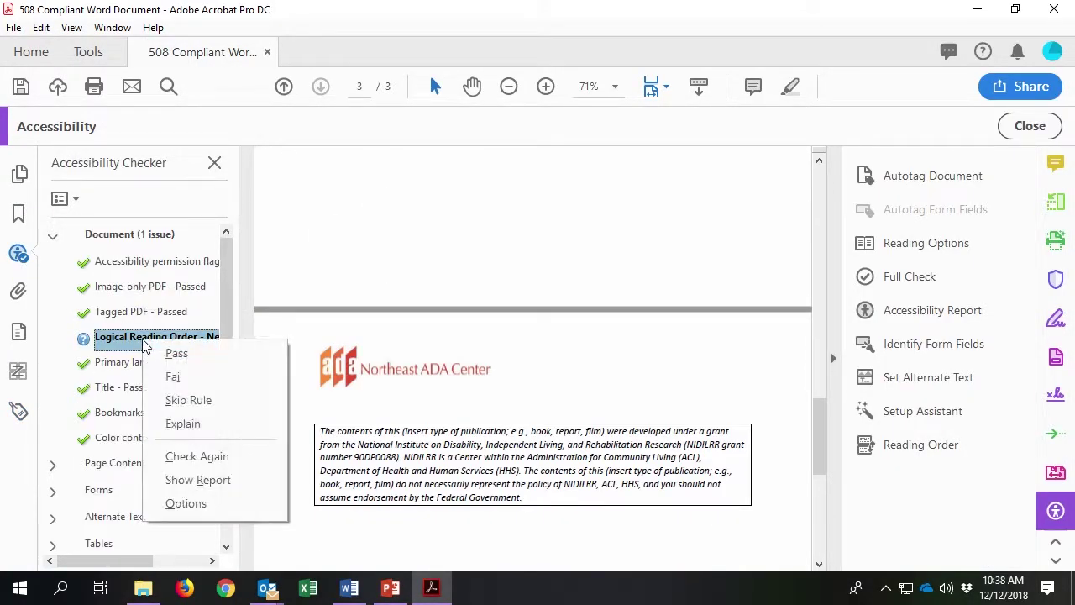
click(187, 356)
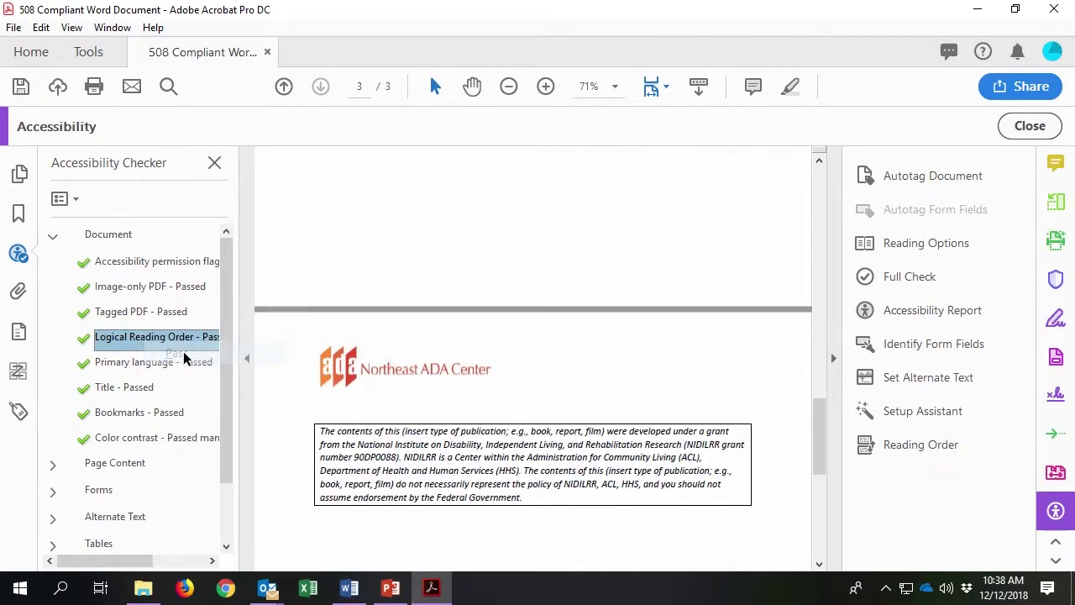
Bring up the file commands for the PDF.
click(14, 28)
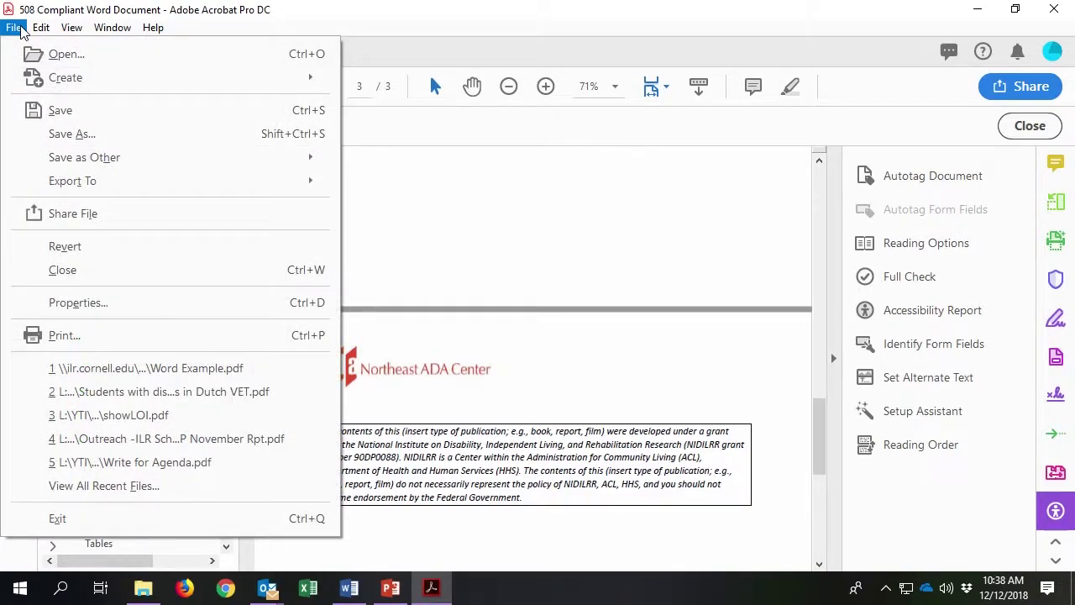